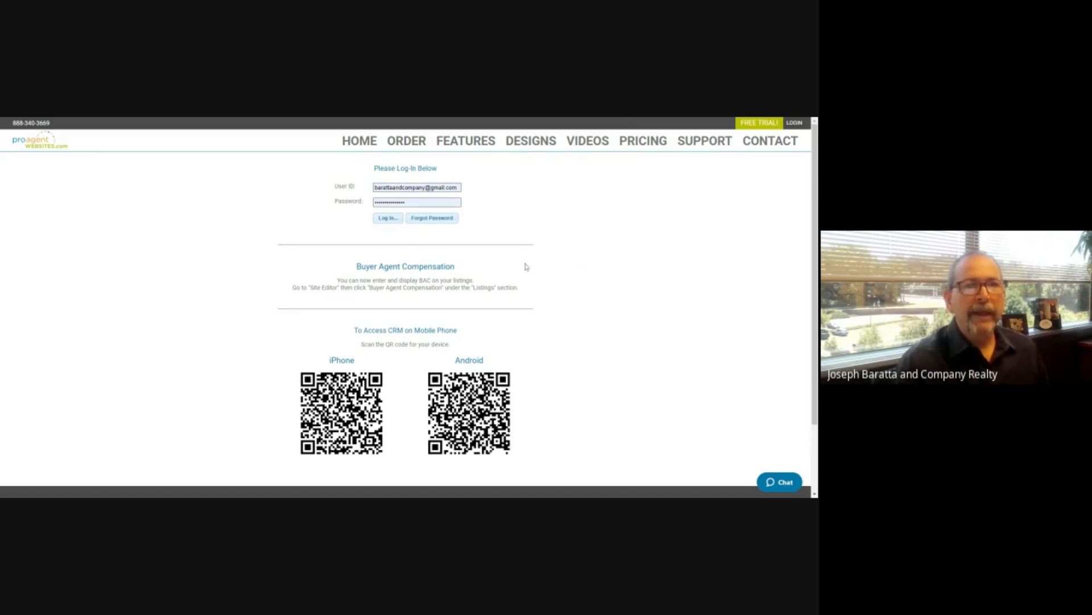
Log in to the CRM and filter the contact list by the account owner as primary agent
{"action": "left_click", "coordinate": [384, 222]}
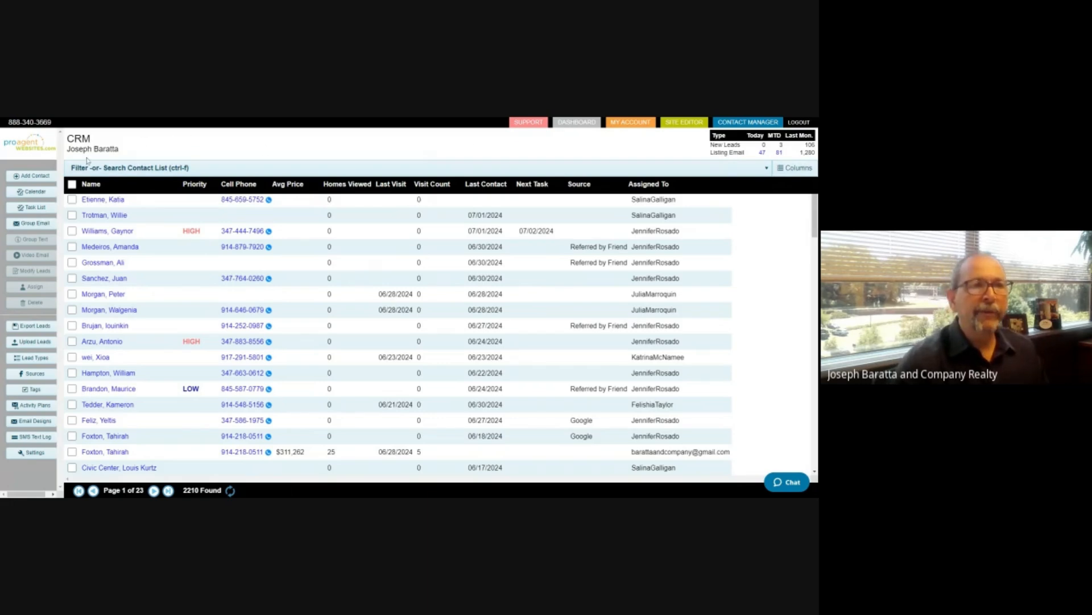
{"action": "left_click", "coordinate": [124, 168]}
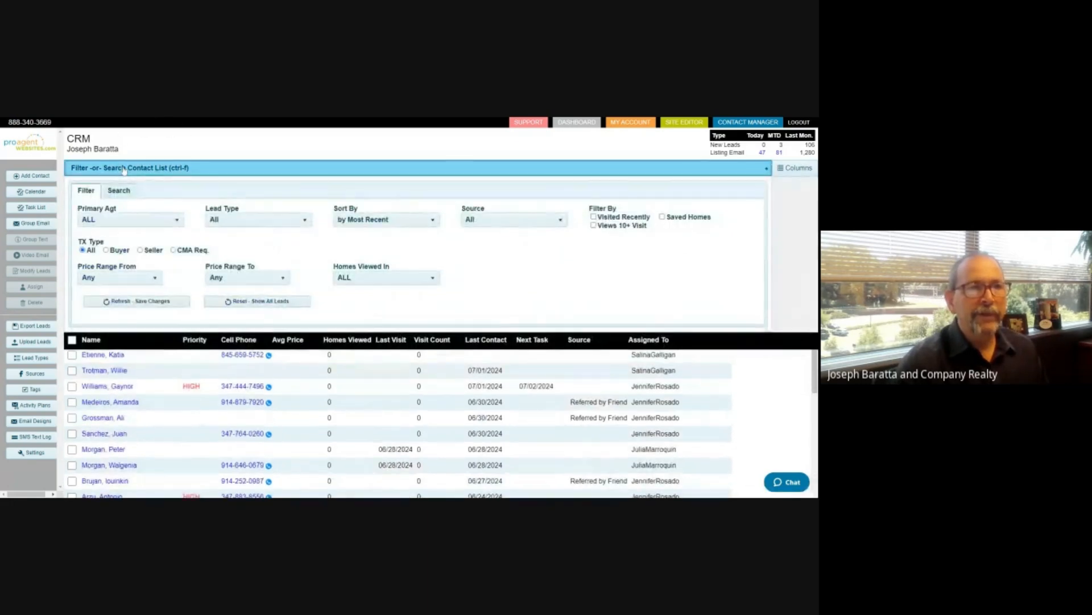
{"action": "left_click", "coordinate": [177, 221]}
{"action": "left_click_drag", "start_coordinate": [179, 237], "coordinate": [179, 248]}
{"action": "scroll", "coordinate": [134, 271], "scroll_direction": "down", "scroll_amount": 5}
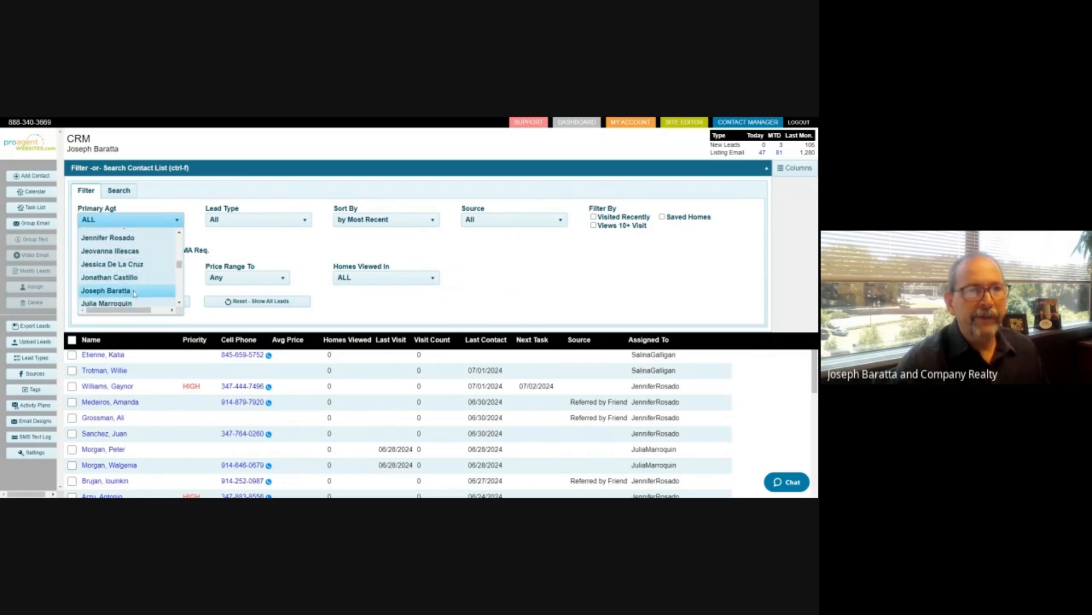
{"action": "left_click", "coordinate": [134, 291]}
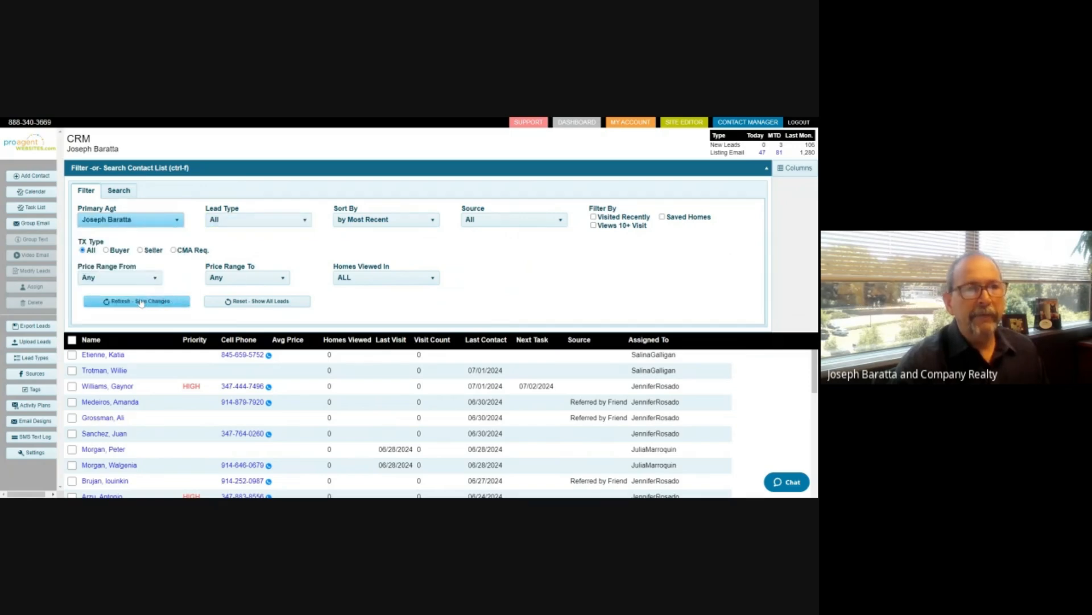
{"action": "left_click", "coordinate": [160, 302]}
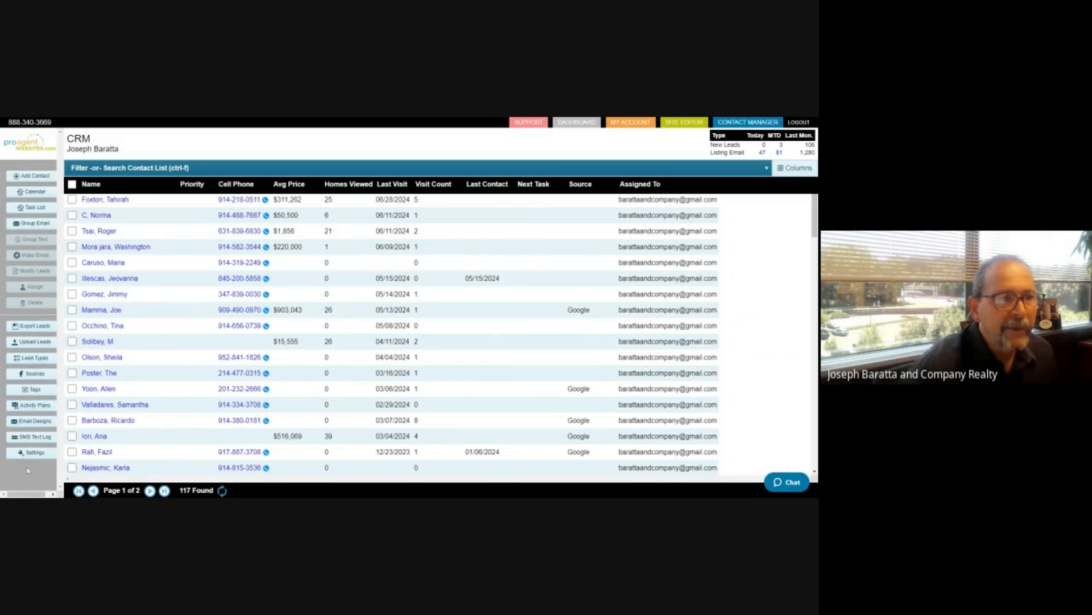
Reapply the existing primary agent filter to the contact list
{"action": "left_click", "coordinate": [33, 224]}
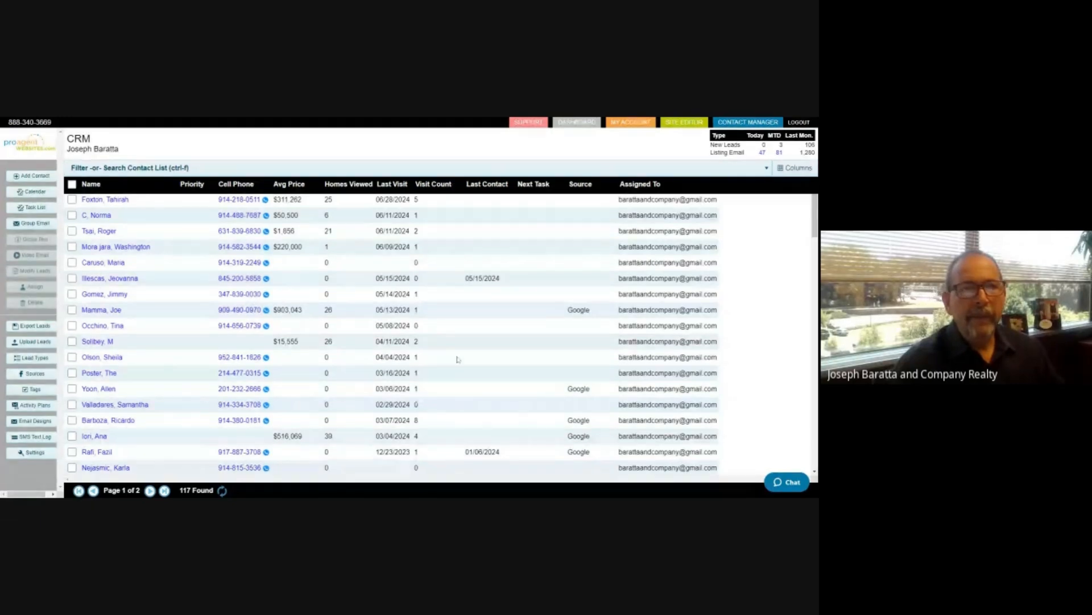
{"action": "left_click", "coordinate": [105, 171]}
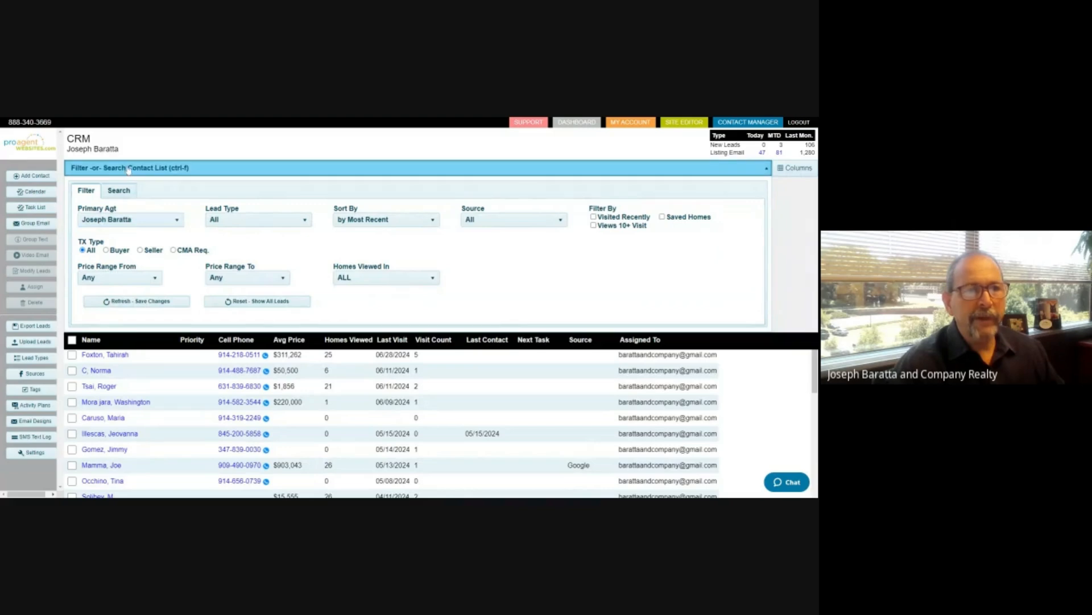
{"action": "left_click", "coordinate": [162, 302]}
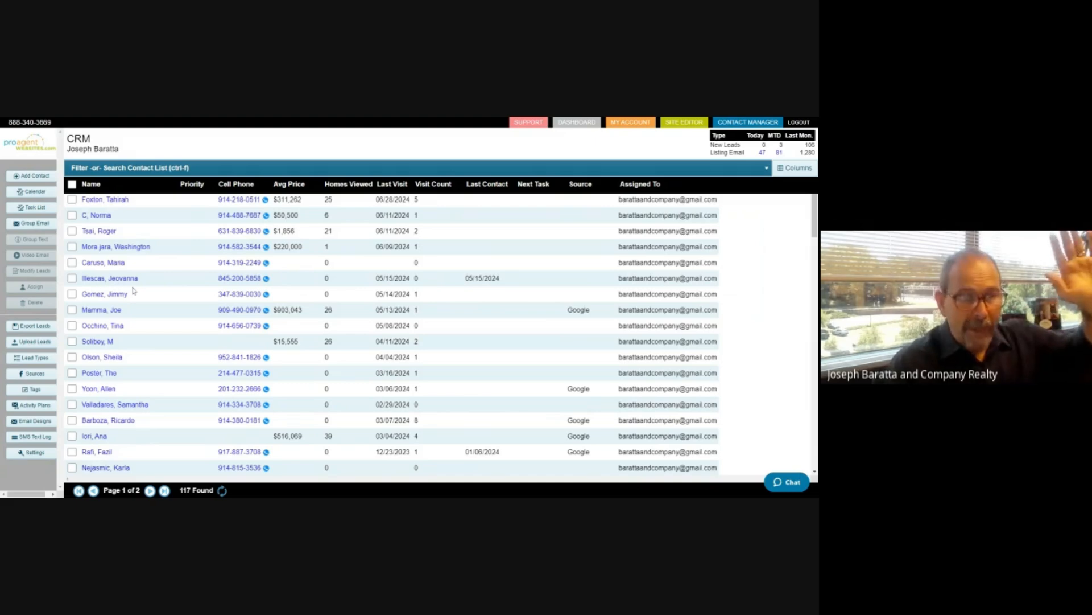
Select all listed contacts and start a group email to them, looking through the recipient list
{"action": "left_click", "coordinate": [72, 185]}
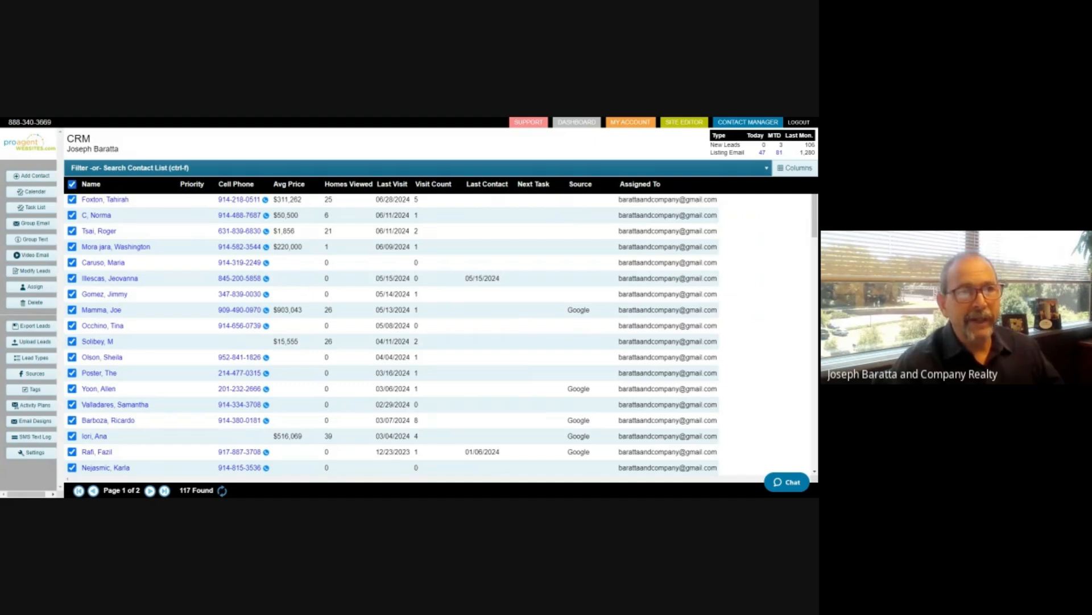
{"action": "left_click", "coordinate": [35, 223]}
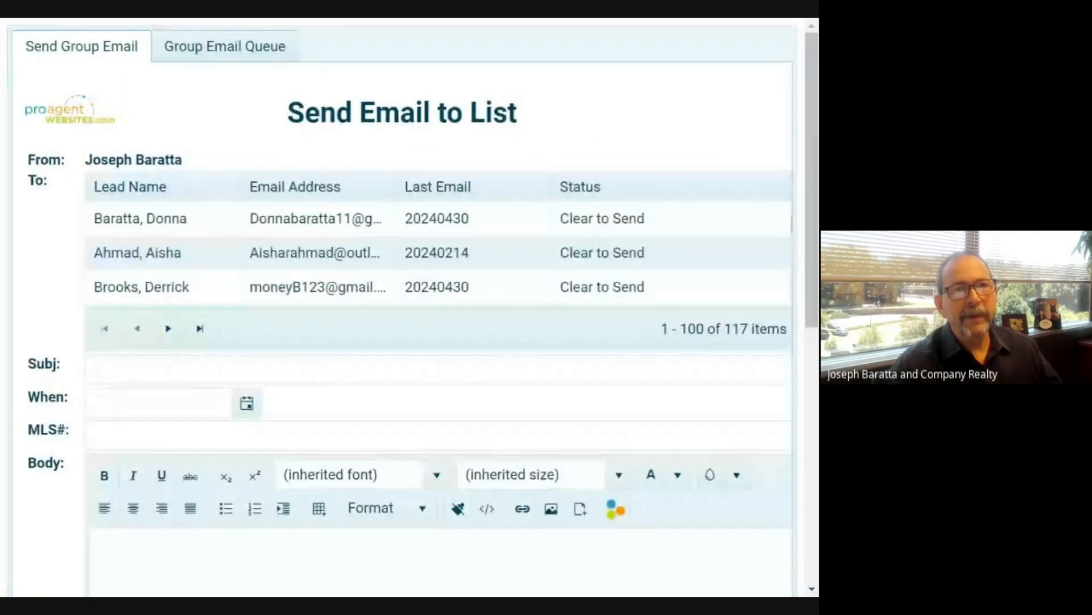
{"action": "left_click", "coordinate": [448, 135]}
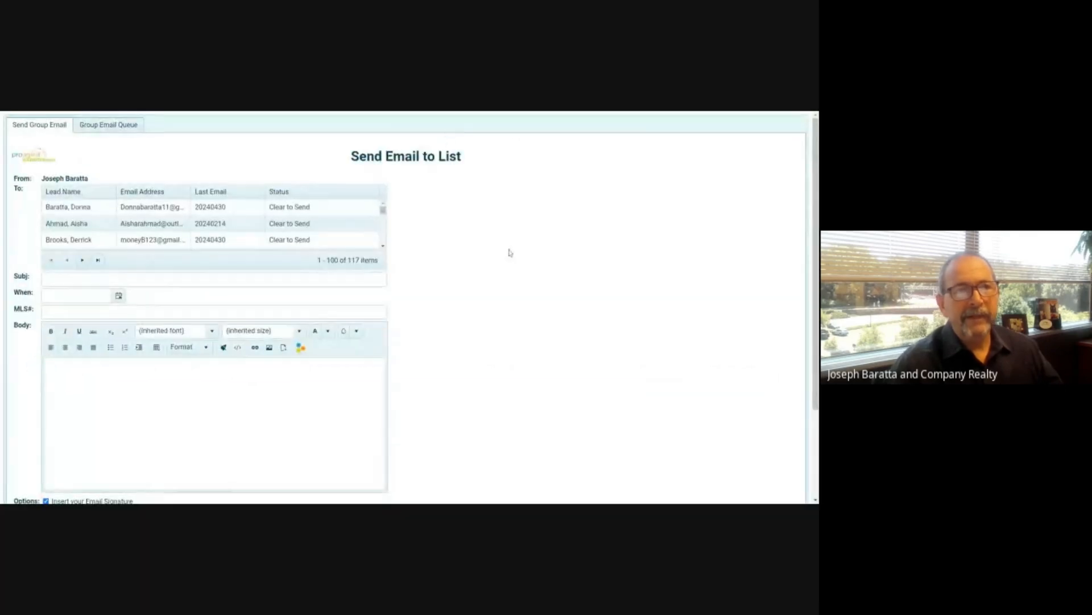
{"action": "scroll", "coordinate": [81, 228], "scroll_direction": "down", "scroll_amount": 5}
{"action": "scroll", "coordinate": [210, 225], "scroll_direction": "down", "scroll_amount": 5}
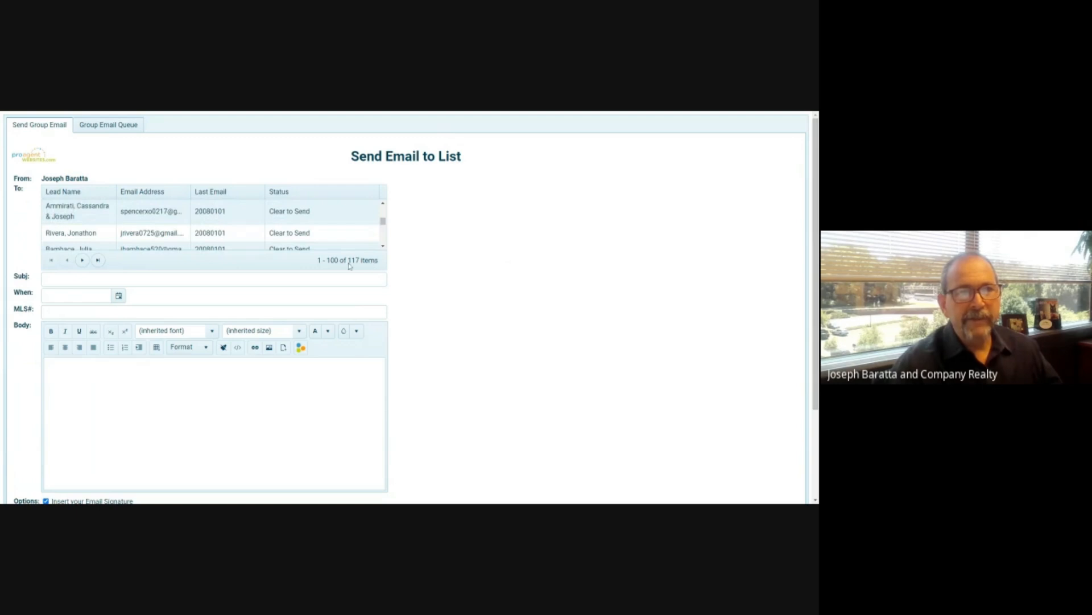
Set the group email's subject to "Happy July 4th" and its send date to 7/4/2024
{"action": "left_click", "coordinate": [105, 280]}
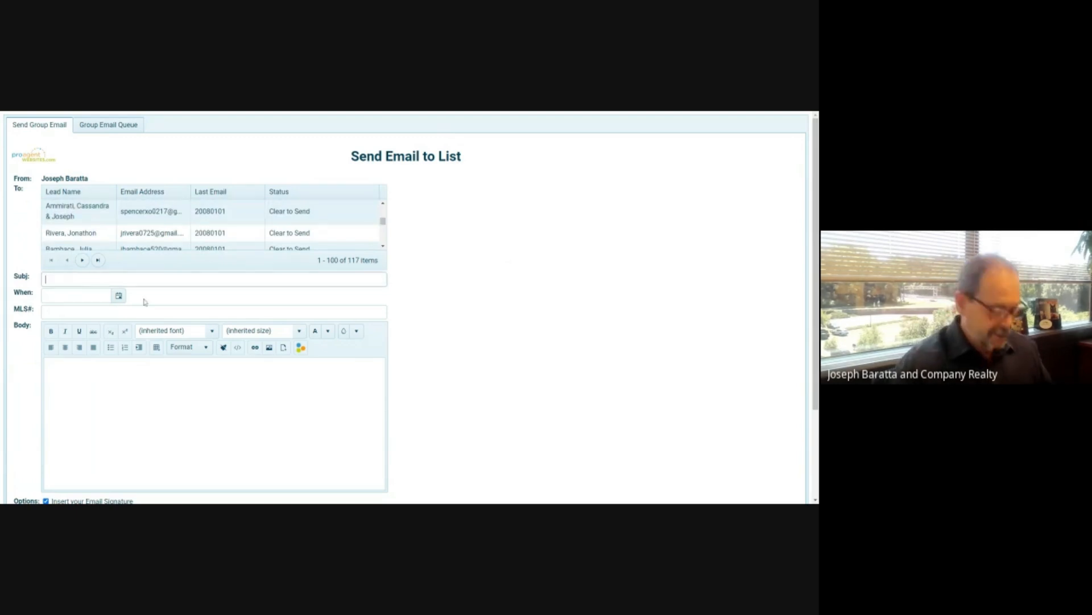
{"action": "type", "text": "Happy"}
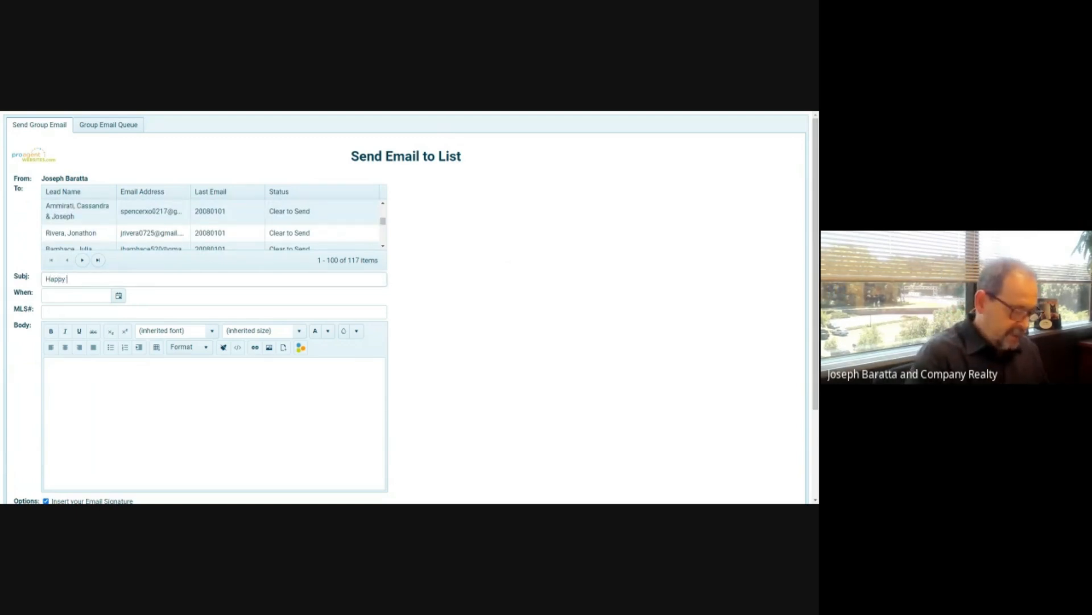
{"action": "type", "text": " July 4th"}
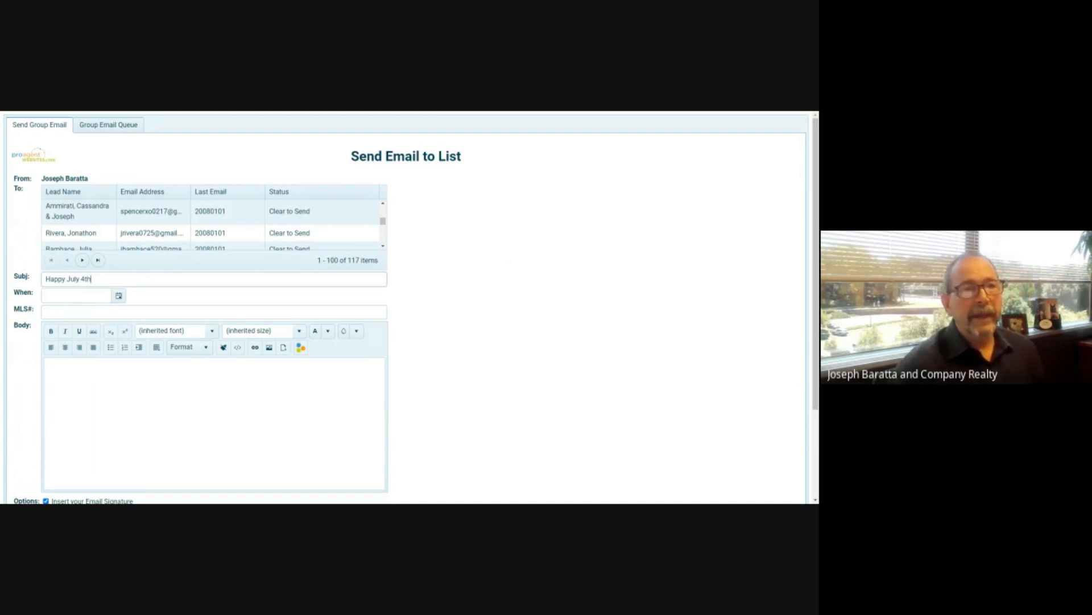
{"action": "left_click", "coordinate": [117, 297]}
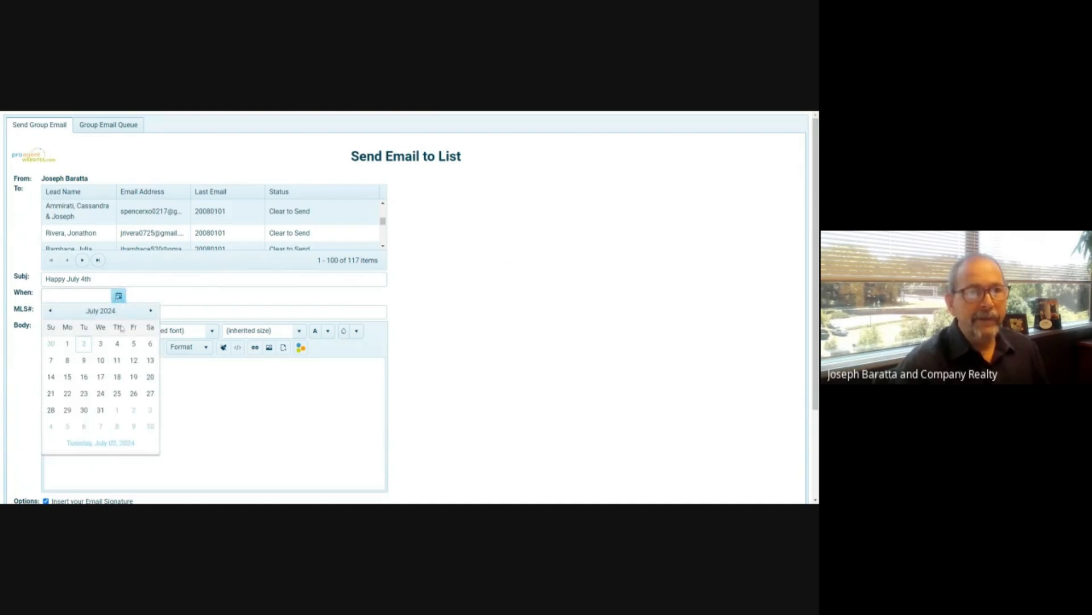
{"action": "left_click", "coordinate": [117, 344]}
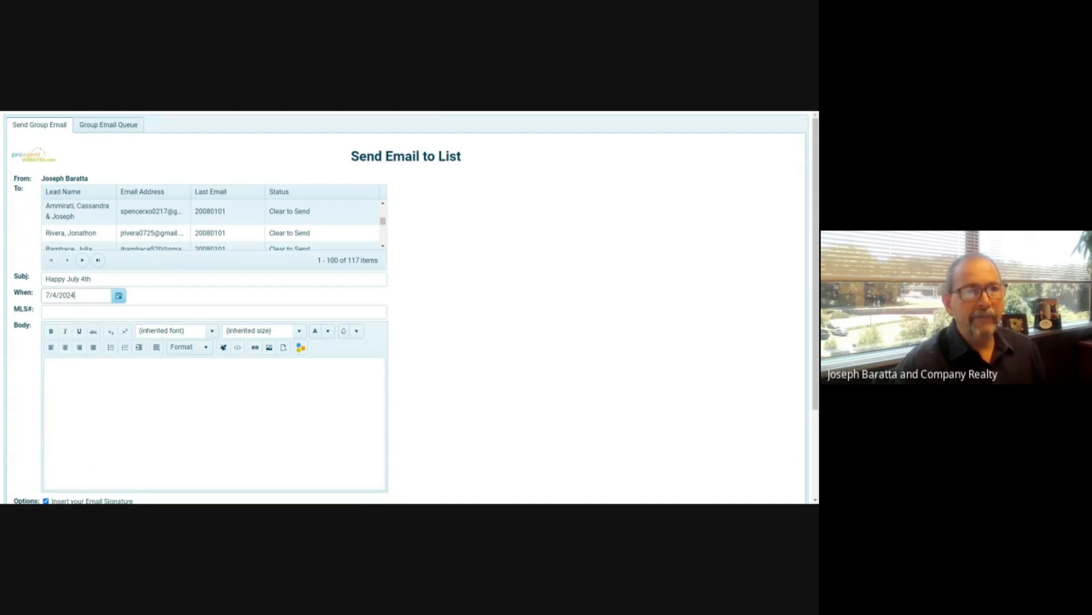
{"action": "scroll", "coordinate": [406, 307], "scroll_direction": "down", "scroll_amount": 2}
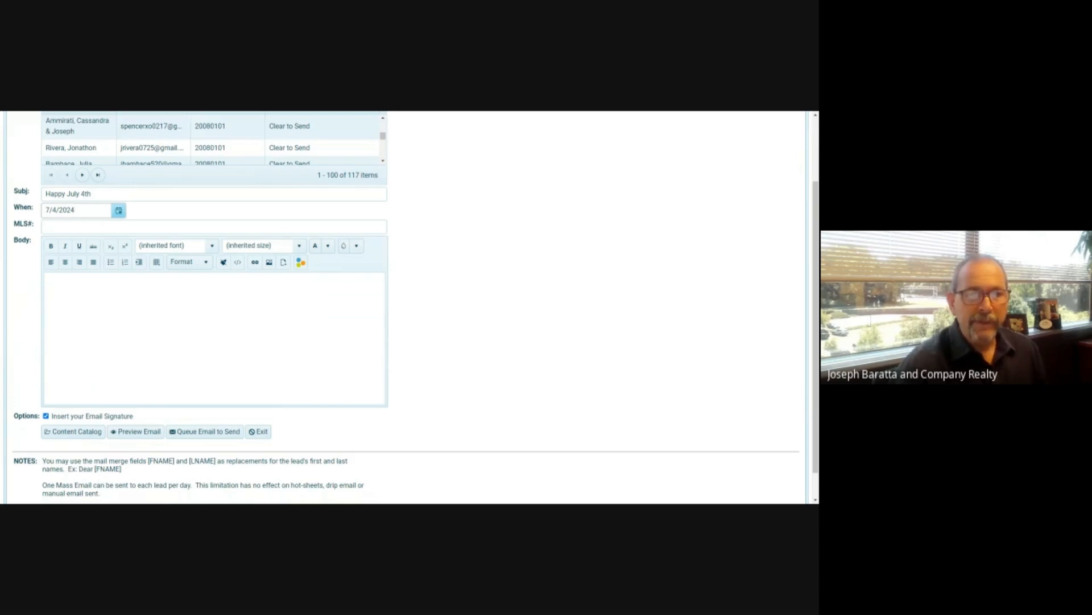
{"action": "left_click", "coordinate": [253, 435]}
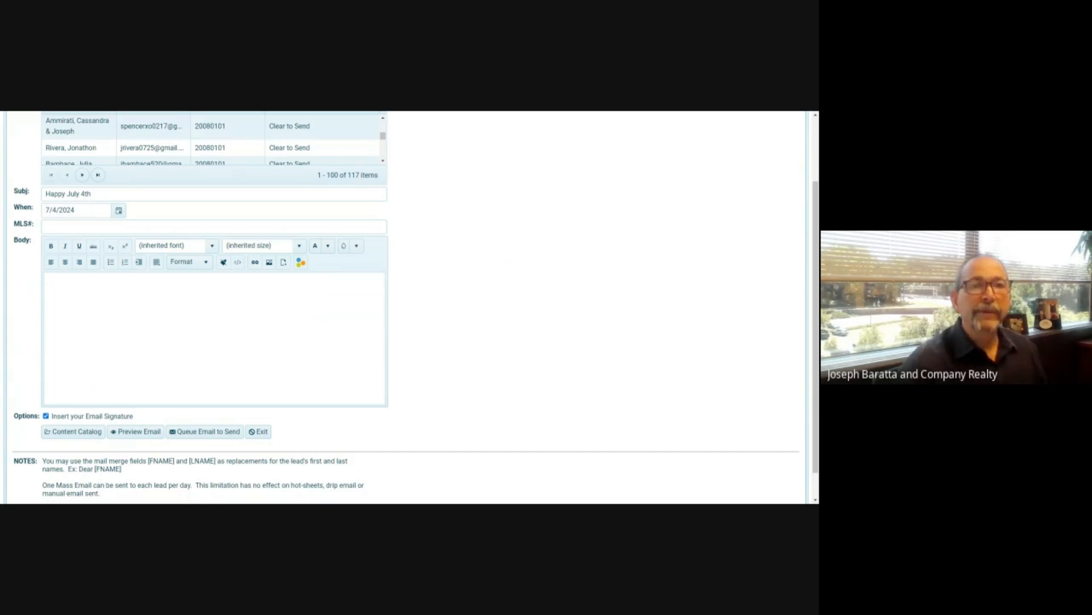
Search Google in a new browser tab for "july 4th" and show the image results
{"action": "key", "text": "ctrl+t"}
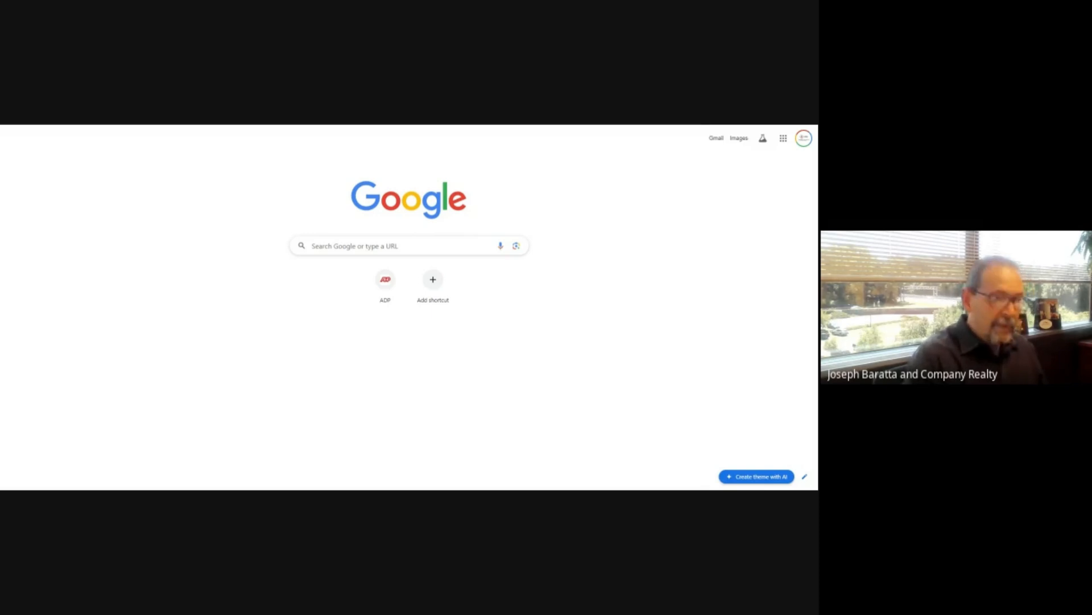
{"action": "type", "text": "july 4th"}
{"action": "key", "text": "Return"}
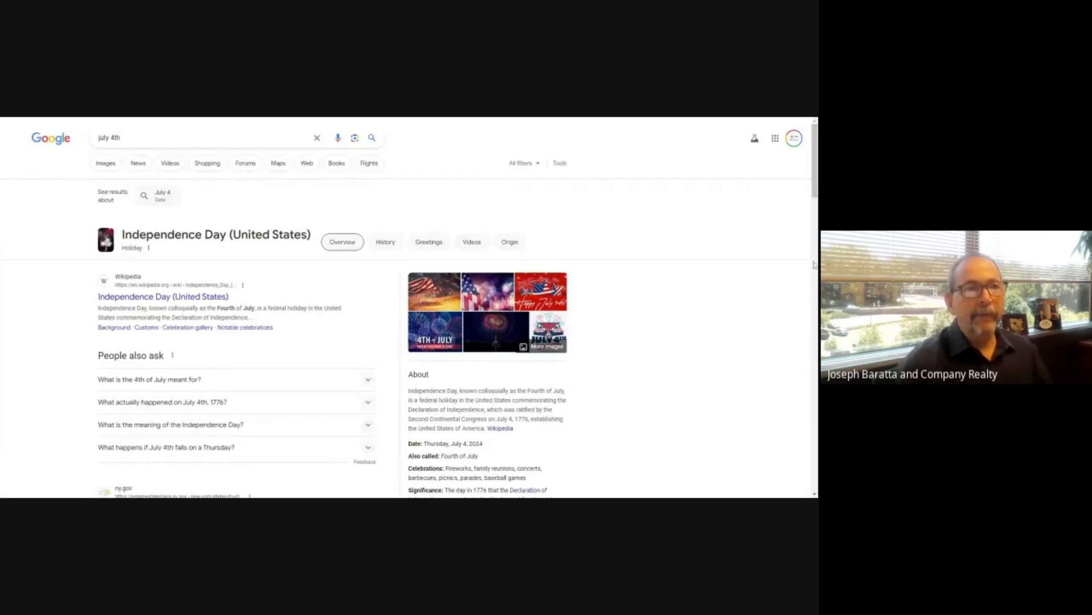
{"action": "left_click", "coordinate": [103, 165]}
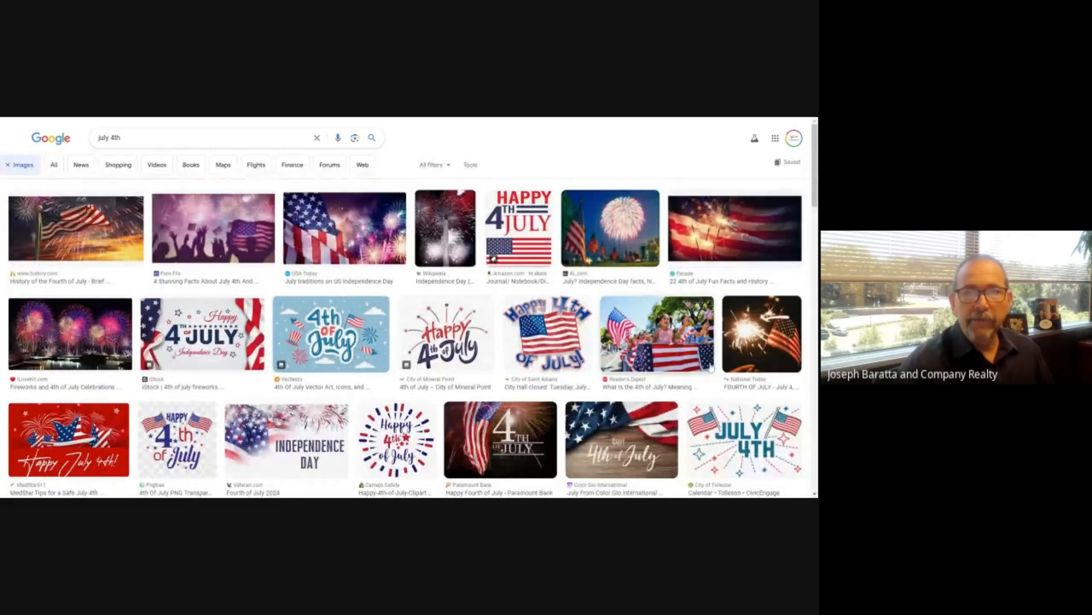
Browse the July 4th image results, preview the iLoveNY.com fireworks picture and run a visual search on it
{"action": "scroll", "coordinate": [677, 373], "scroll_direction": "down", "scroll_amount": 2}
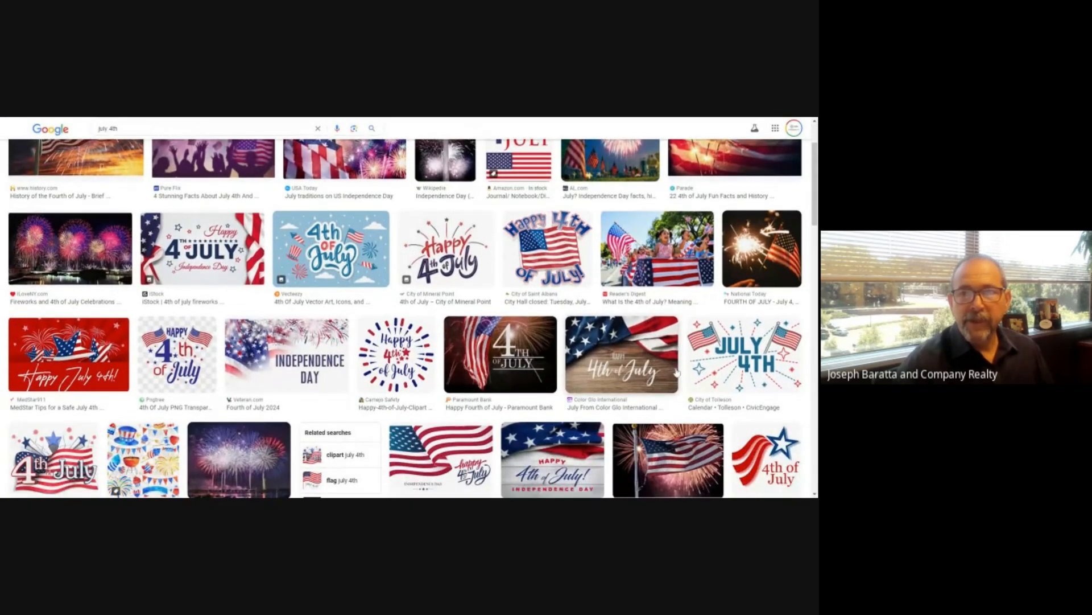
{"action": "scroll", "coordinate": [676, 373], "scroll_direction": "up", "scroll_amount": 2}
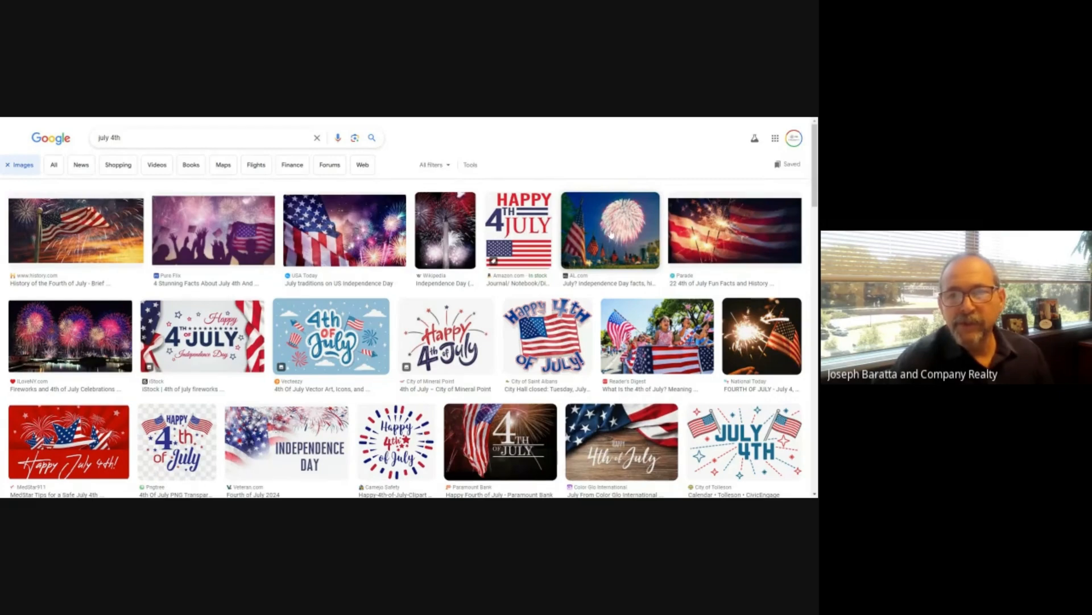
{"action": "scroll", "coordinate": [611, 233], "scroll_direction": "down", "scroll_amount": 5}
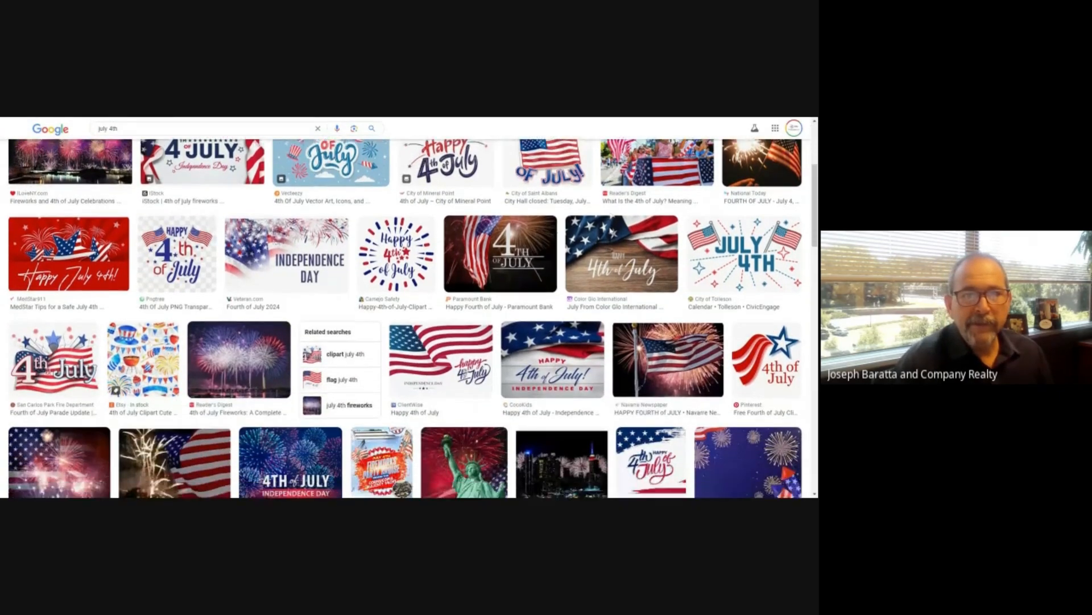
{"action": "scroll", "coordinate": [611, 230], "scroll_direction": "down", "scroll_amount": 3}
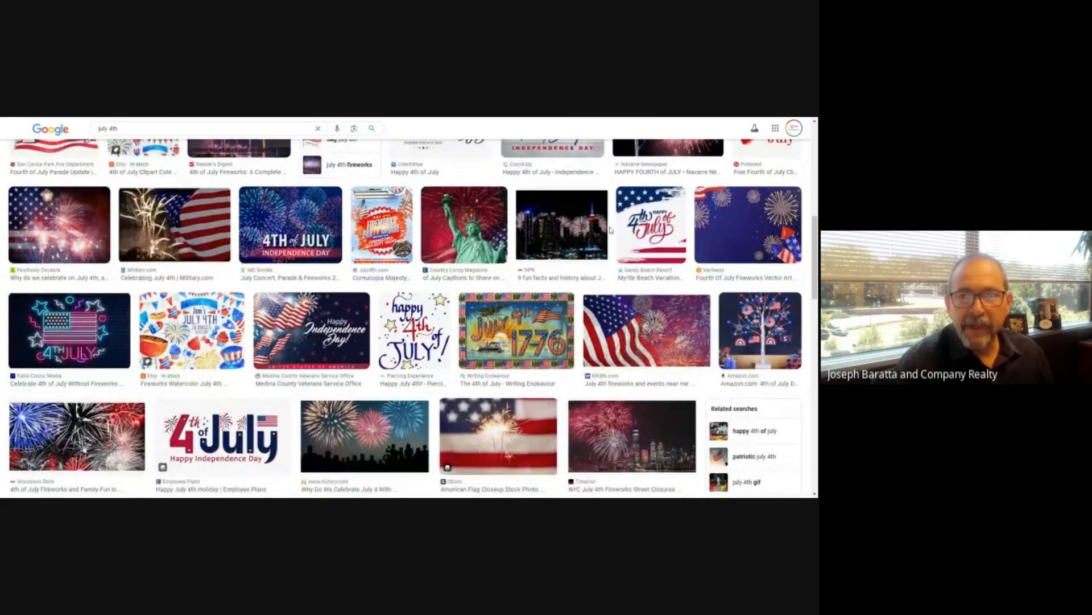
{"action": "scroll", "coordinate": [610, 230], "scroll_direction": "up", "scroll_amount": 6}
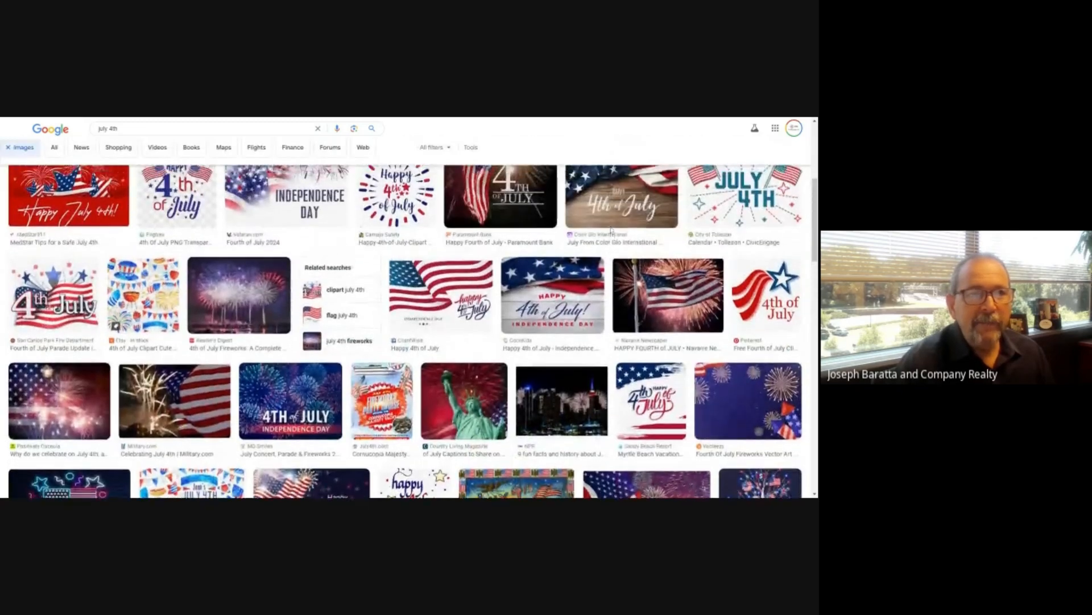
{"action": "scroll", "coordinate": [611, 242], "scroll_direction": "up", "scroll_amount": 2}
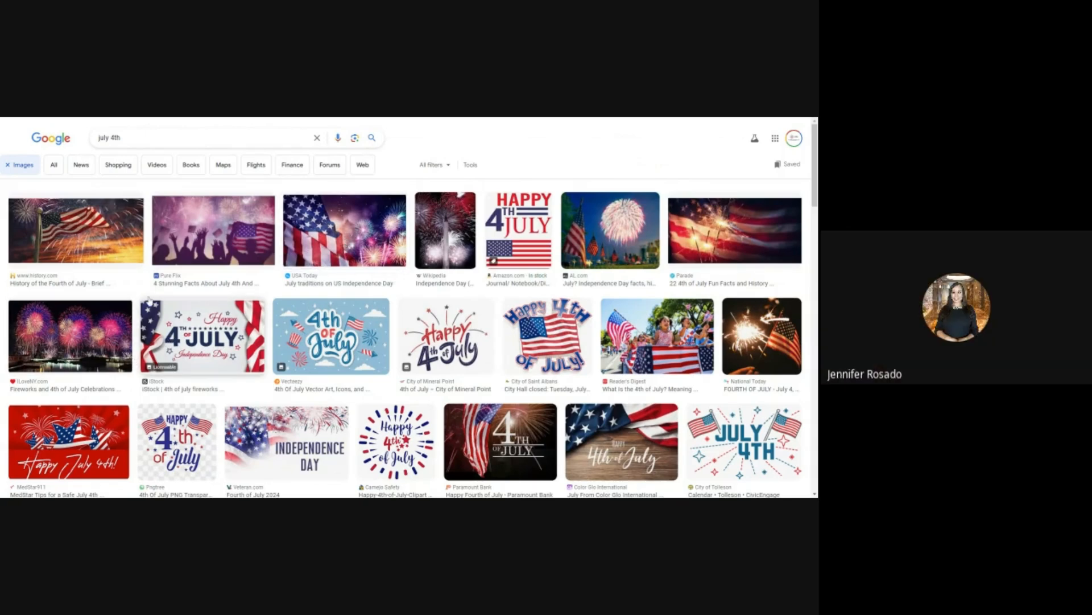
{"action": "left_click", "coordinate": [73, 338]}
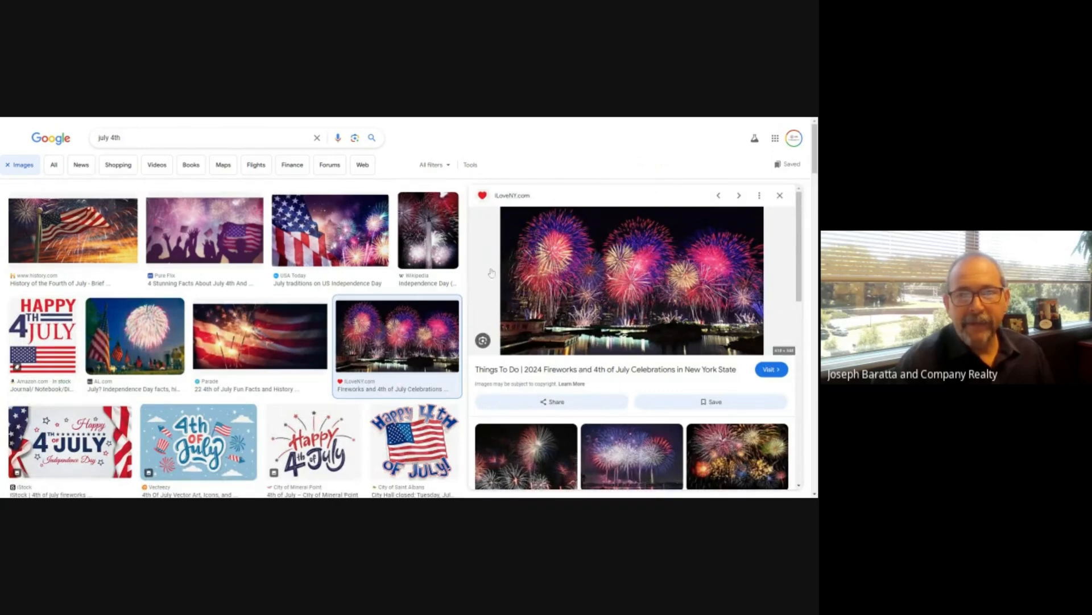
{"action": "left_click", "coordinate": [483, 342]}
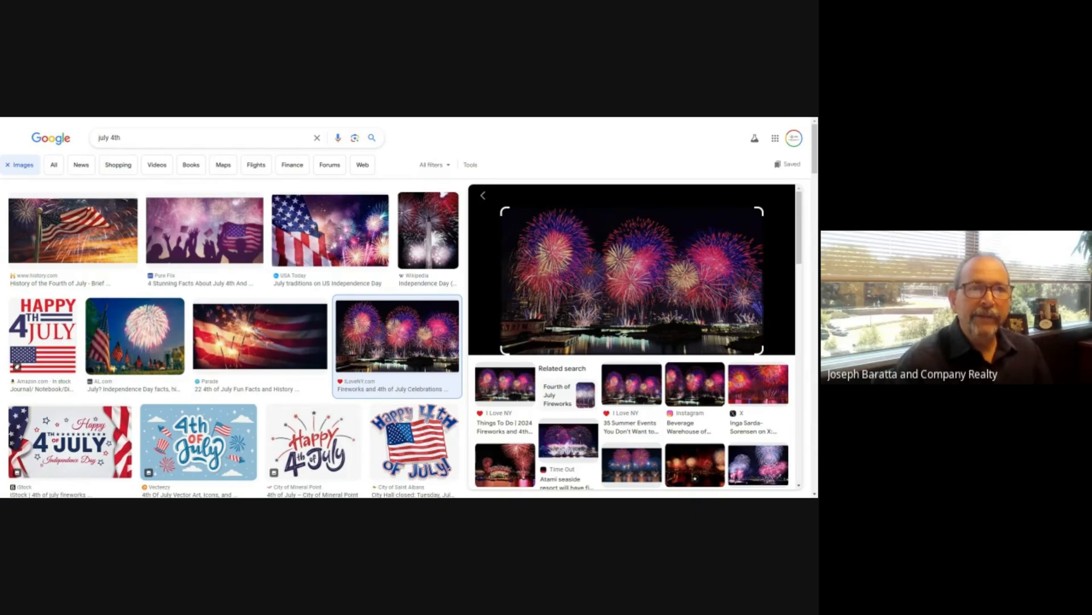
Return to the group email and upload the fireworks picture through the body editor's image insertion
{"action": "key", "text": "ctrl+Tab"}
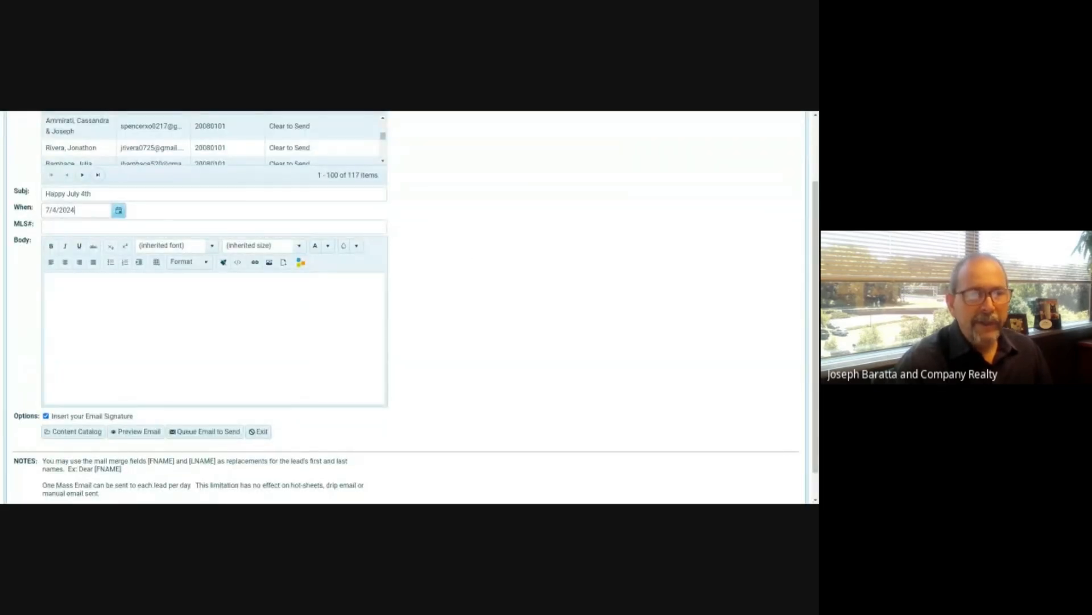
{"action": "left_click", "coordinate": [269, 263]}
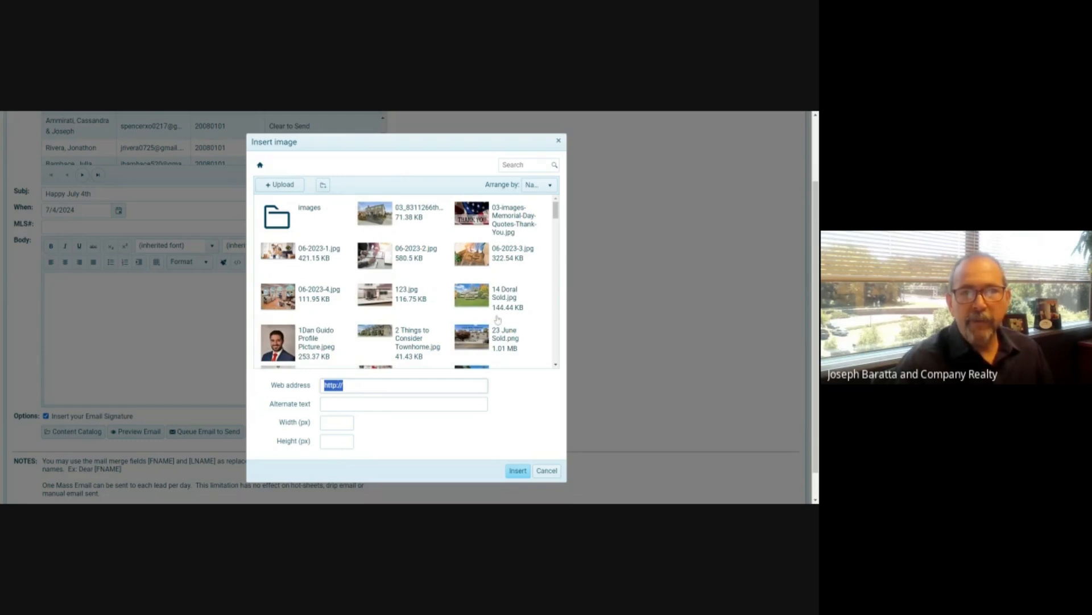
{"action": "left_click", "coordinate": [280, 187]}
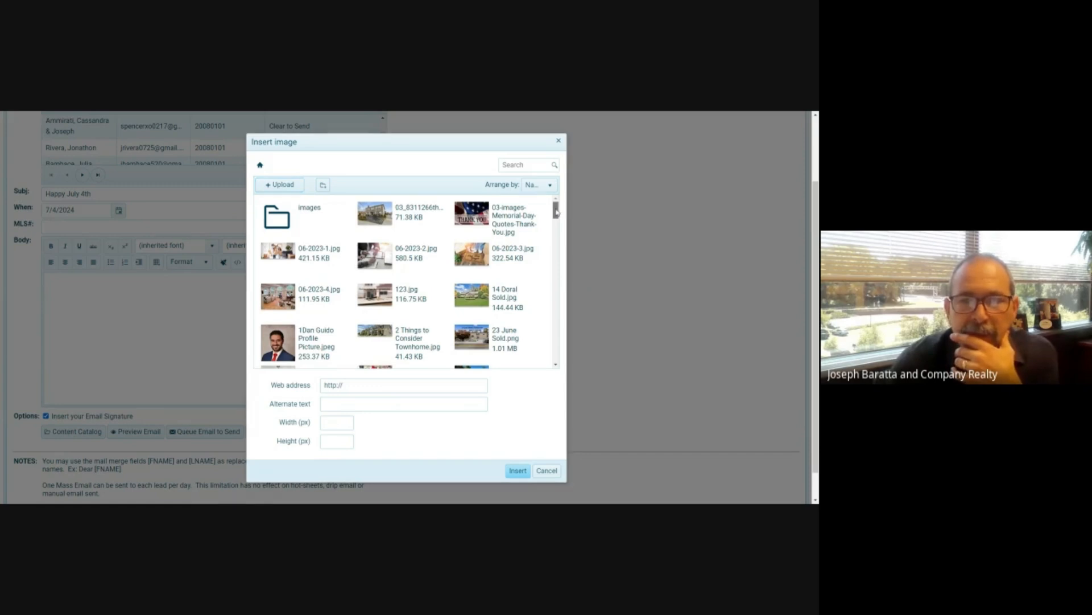
Find the uploaded macys_4th_of_ fireworks image among the stored files and insert it into the email body
{"action": "scroll", "coordinate": [553, 324], "scroll_direction": "down", "scroll_amount": 3}
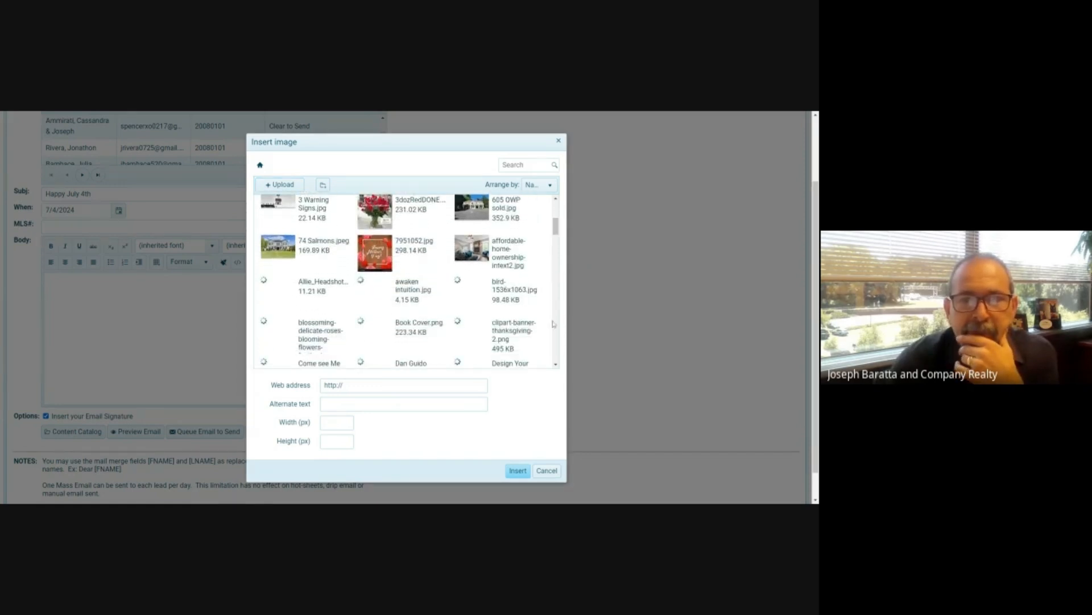
{"action": "left_click", "coordinate": [556, 364]}
{"action": "scroll", "coordinate": [555, 367], "scroll_direction": "down", "scroll_amount": 3}
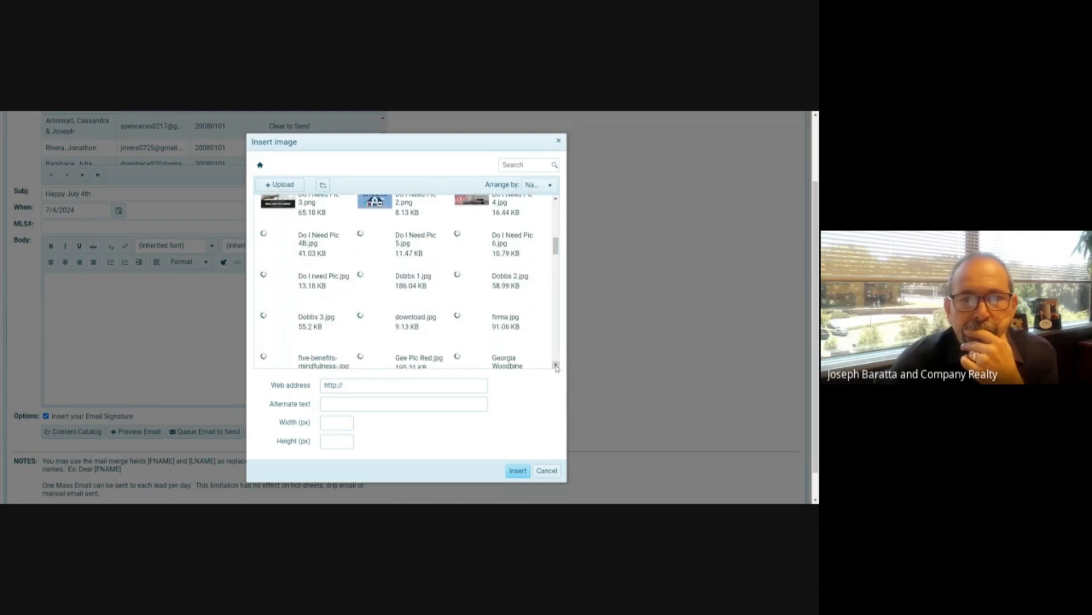
{"action": "scroll", "coordinate": [557, 367], "scroll_direction": "down", "scroll_amount": 2}
{"action": "scroll", "coordinate": [556, 367], "scroll_direction": "down", "scroll_amount": 5}
{"action": "scroll", "coordinate": [556, 367], "scroll_direction": "down", "scroll_amount": 3}
{"action": "scroll", "coordinate": [557, 367], "scroll_direction": "down", "scroll_amount": 3}
{"action": "scroll", "coordinate": [557, 367], "scroll_direction": "down", "scroll_amount": 3}
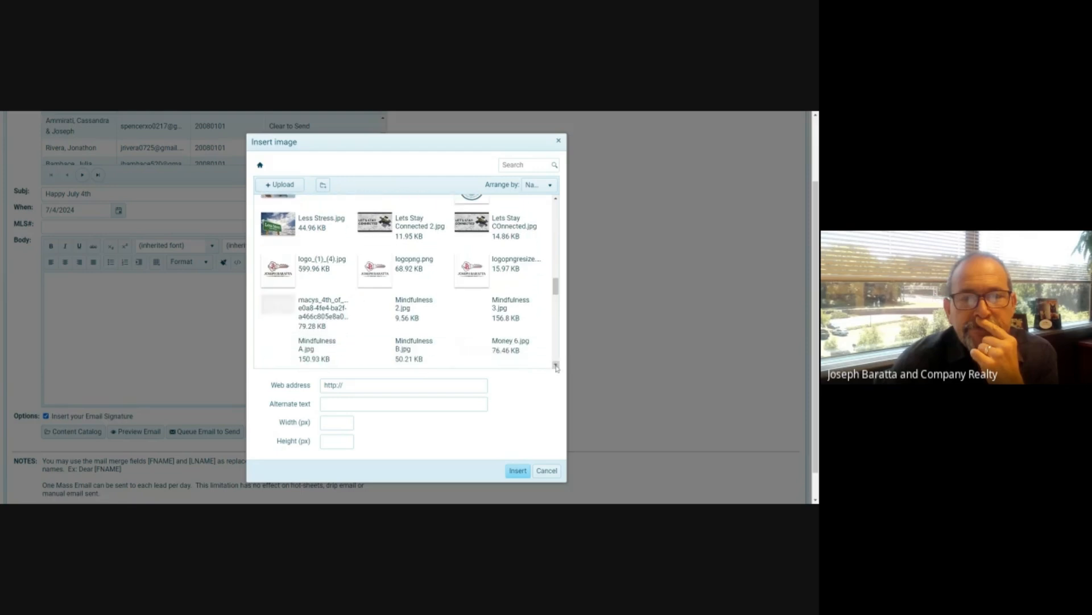
{"action": "scroll", "coordinate": [556, 367], "scroll_direction": "down", "scroll_amount": 1}
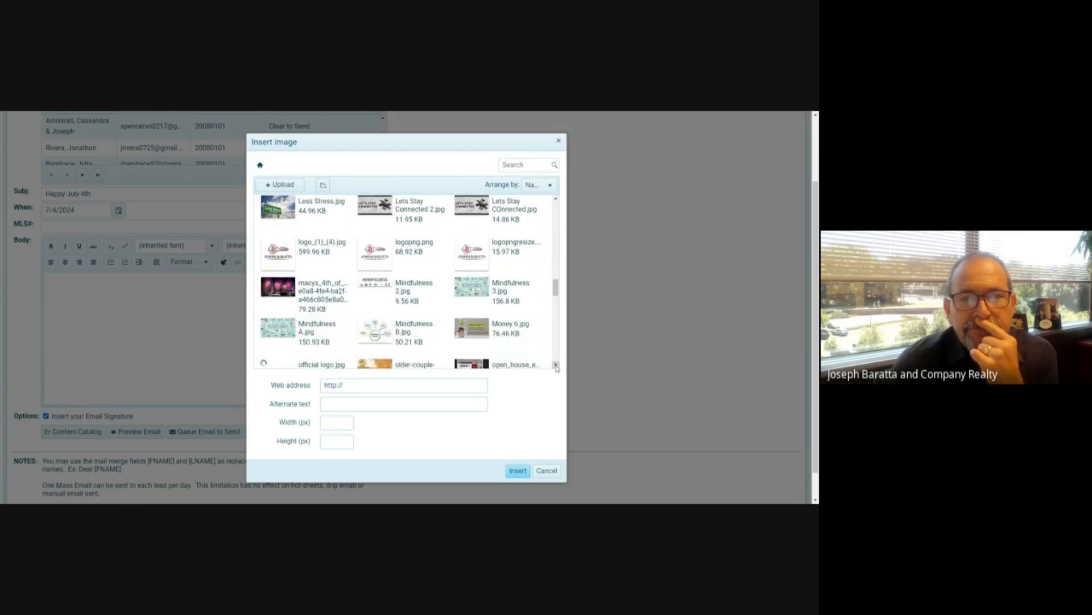
{"action": "left_click", "coordinate": [287, 291]}
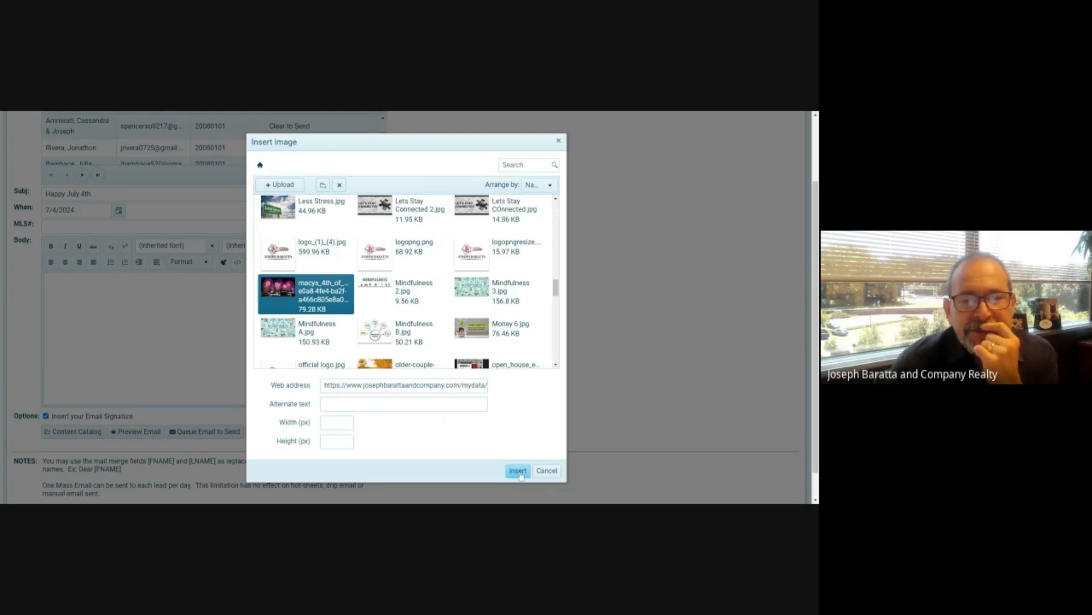
{"action": "left_click", "coordinate": [518, 471]}
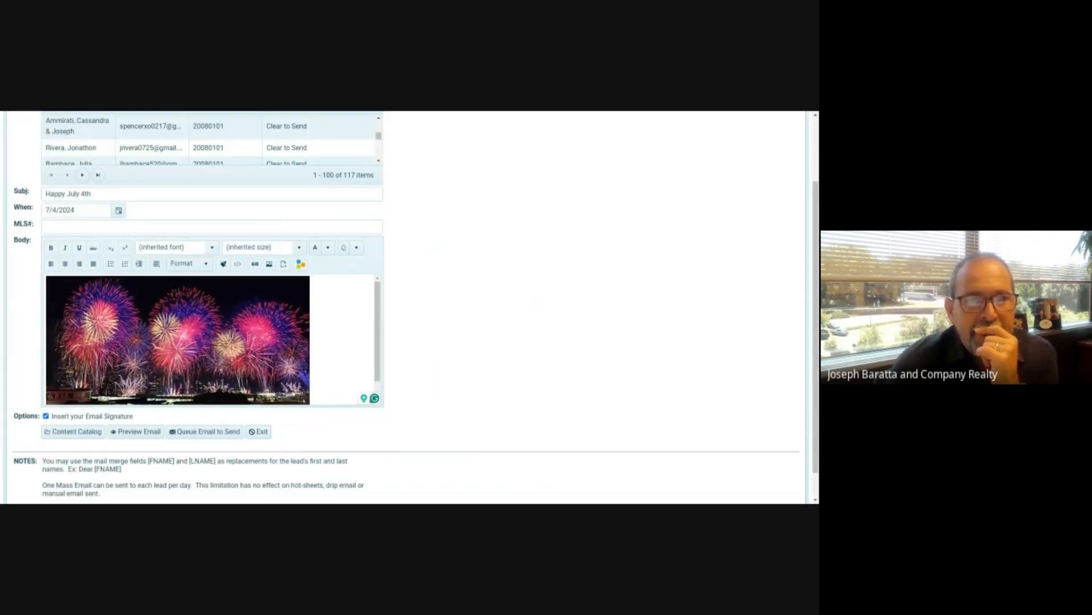
Add the line "HAPPY 4th OF JULY FROM ALL OF US AT JOSEPH BARATTA & COMPANY REALTY" above the fireworks image
{"action": "left_click", "coordinate": [178, 340]}
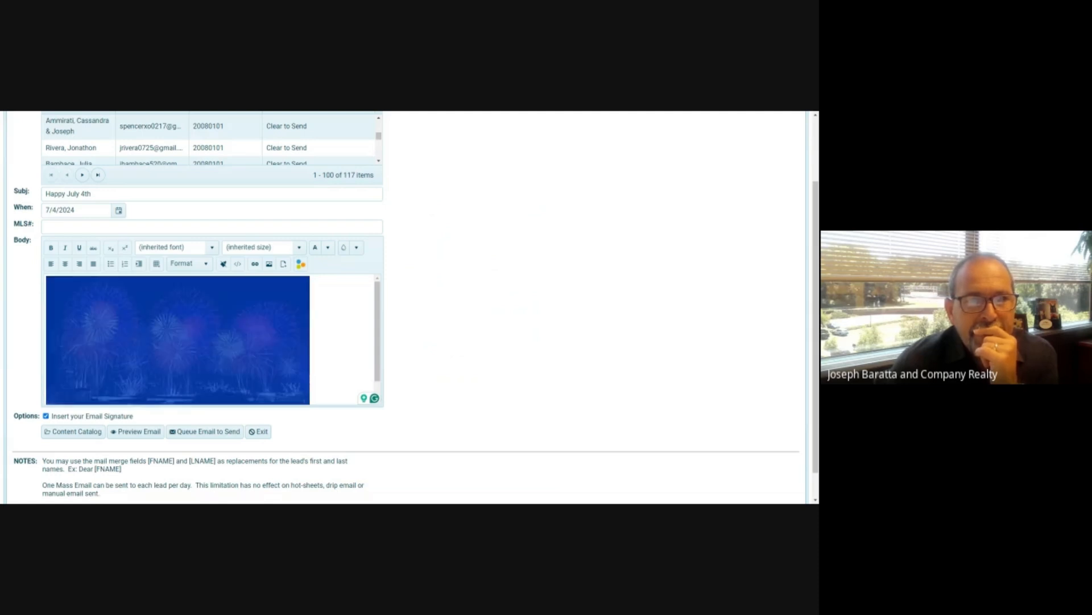
{"action": "key", "text": "Right"}
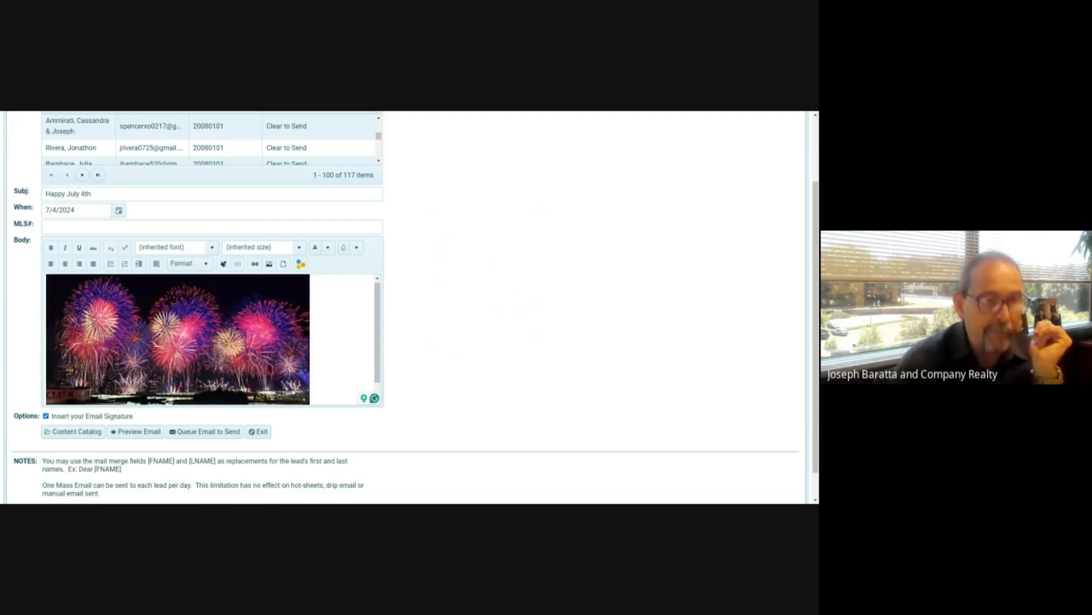
{"action": "key", "text": "Return"}
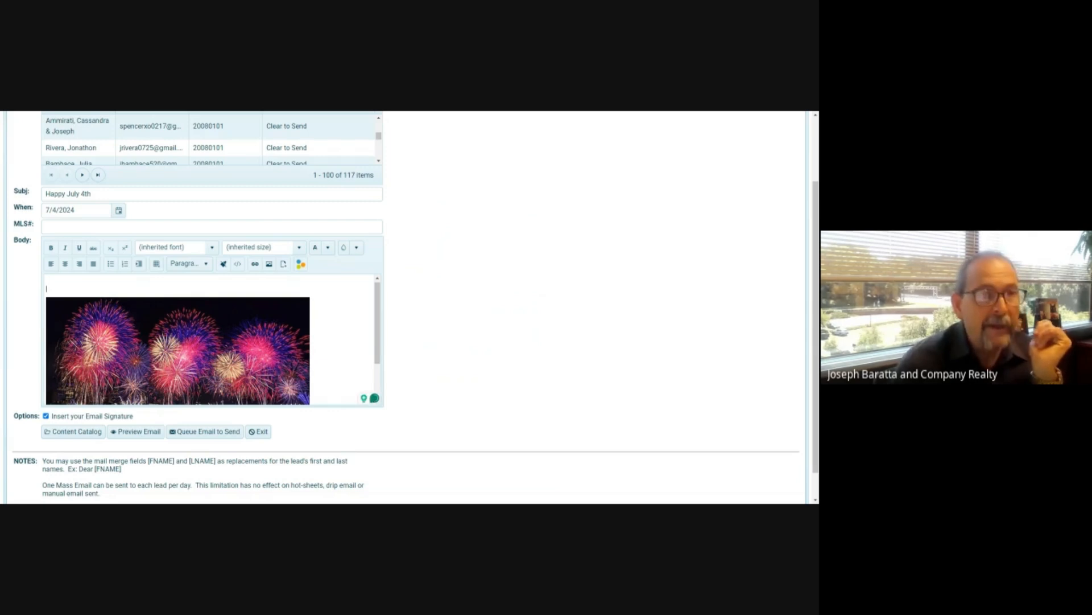
{"action": "type", "text": "HAPPY 4th"}
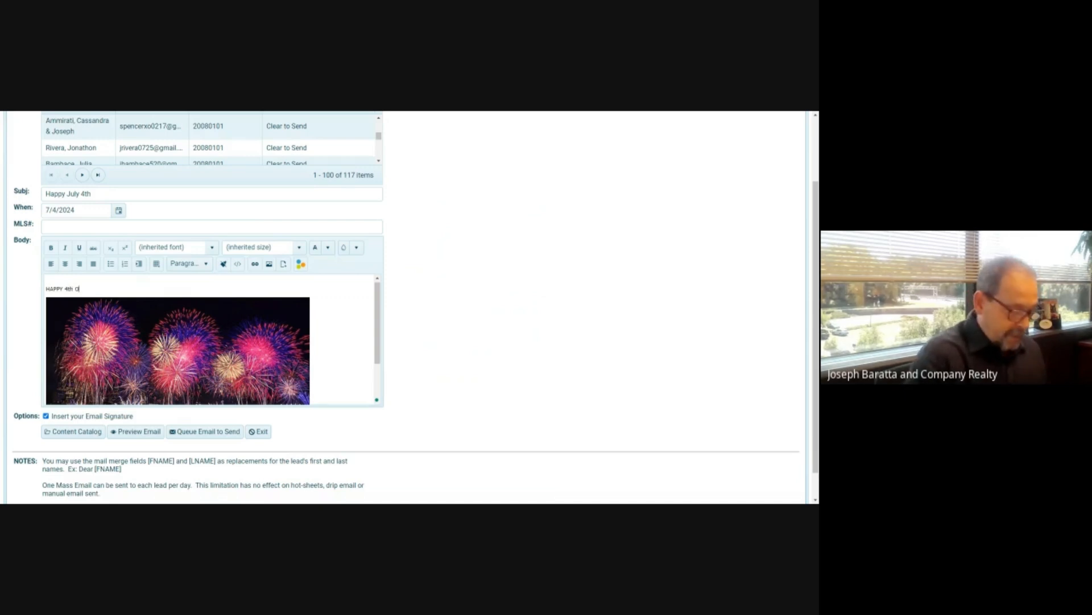
{"action": "type", "text": "OF JULY"}
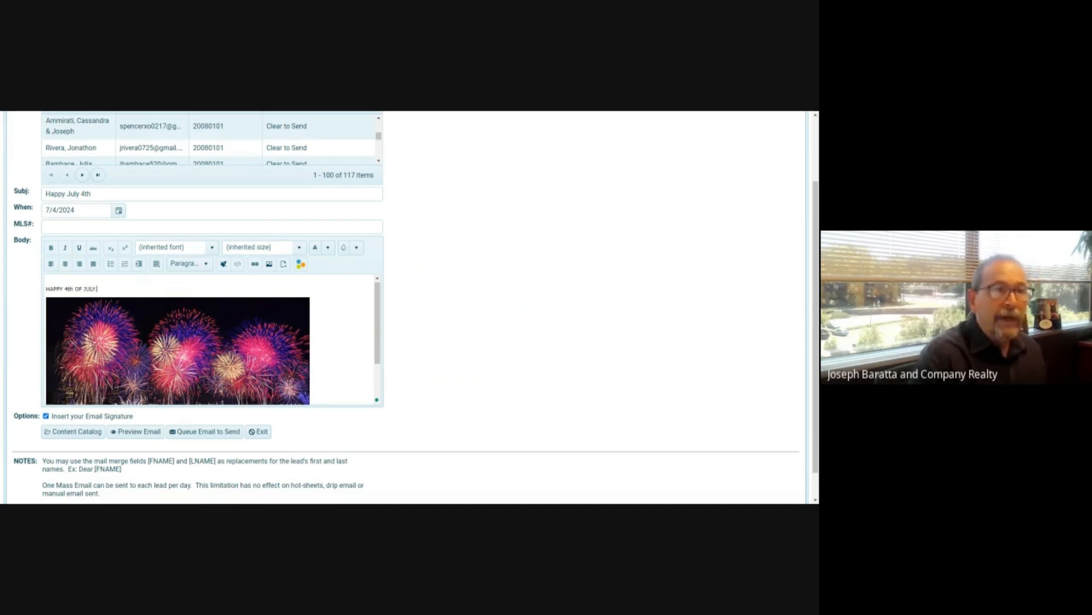
{"action": "type", "text": " FROM ALL OF US "}
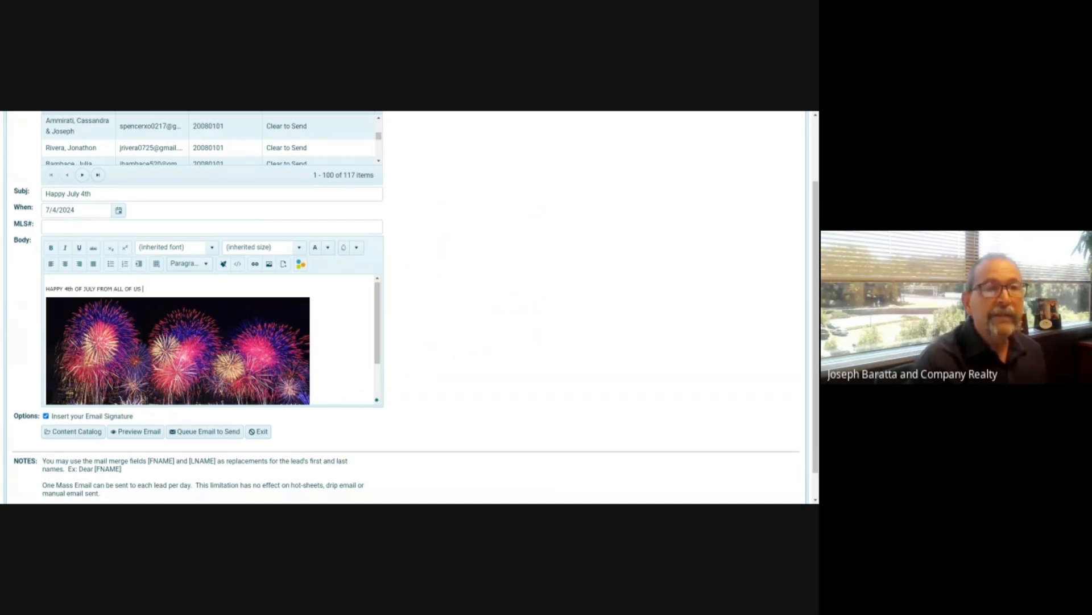
{"action": "type", "text": "AT JOSEP"}
{"action": "key", "text": "BackSpace"}
{"action": "key", "text": "BackSpace"}
{"action": "key", "text": "BackSpace"}
{"action": "key", "text": "BackSpace"}
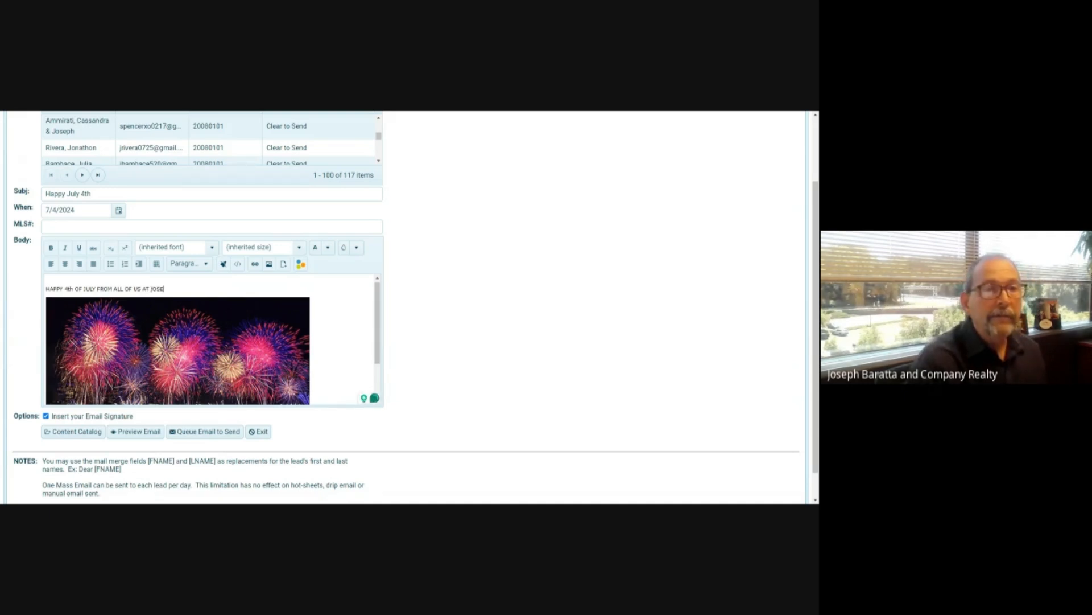
{"action": "type", "text": "J"}
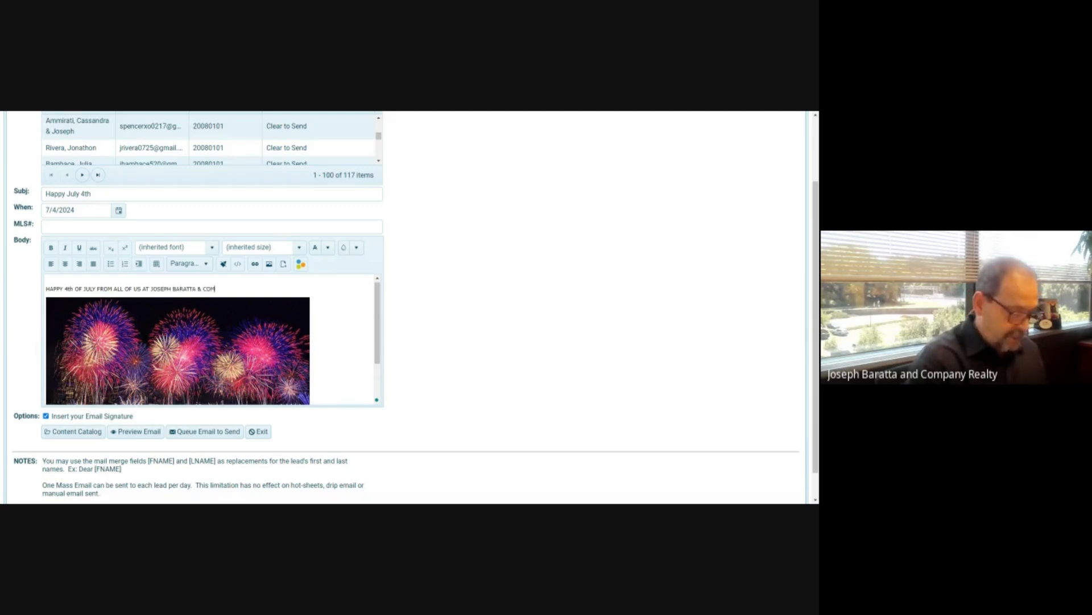
{"action": "key", "text": "BackSpace"}
{"action": "key", "text": "BackSpace"}
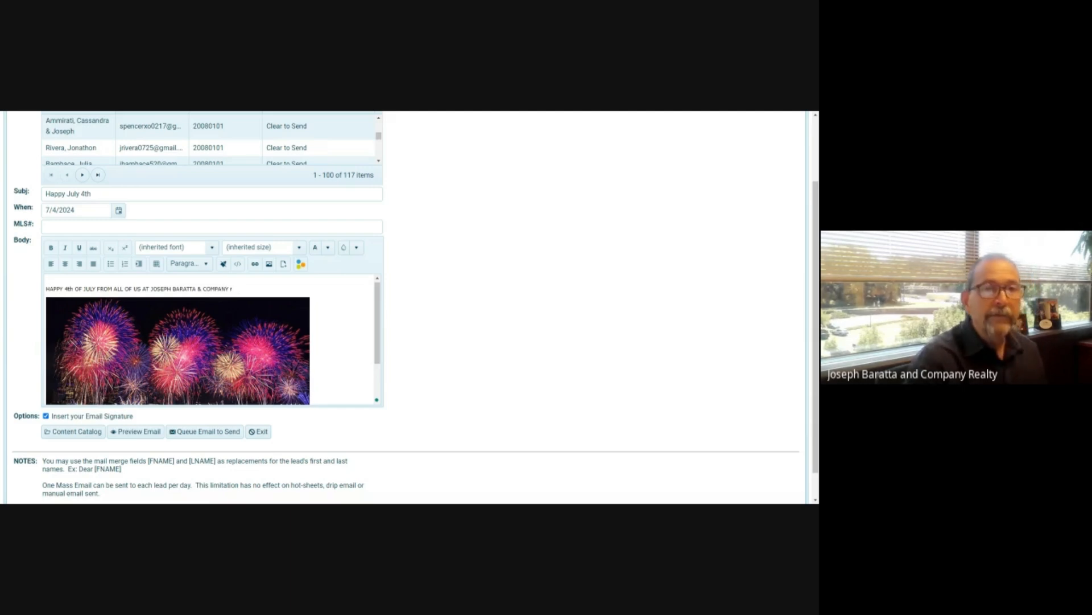
{"action": "type", "text": "REALTY"}
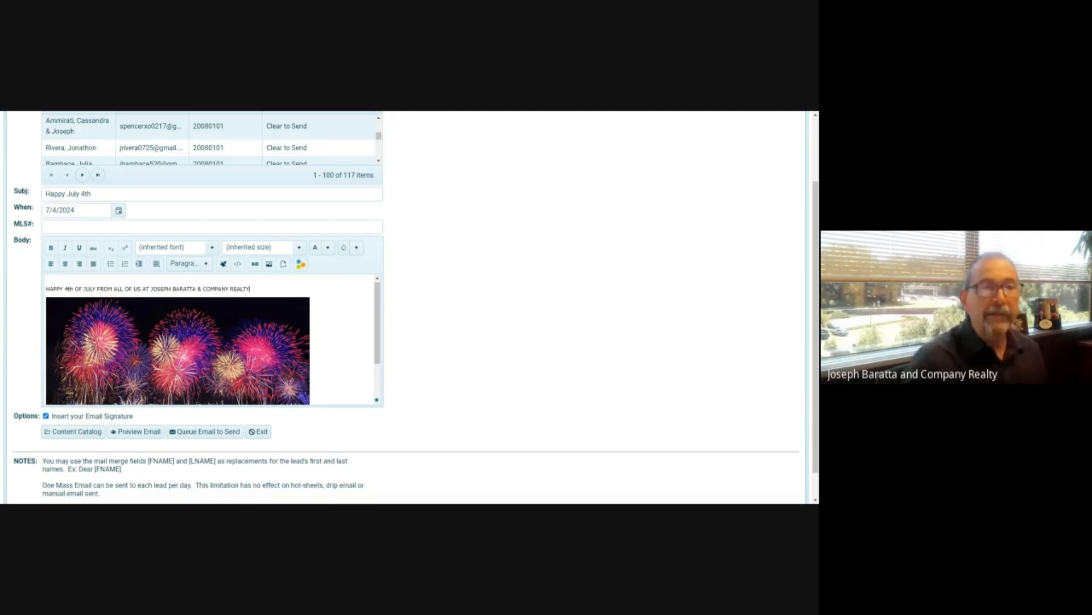
Look over the email body, send a preview of the email and queue it to send
{"action": "scroll", "coordinate": [209, 340], "scroll_direction": "down", "scroll_amount": 2}
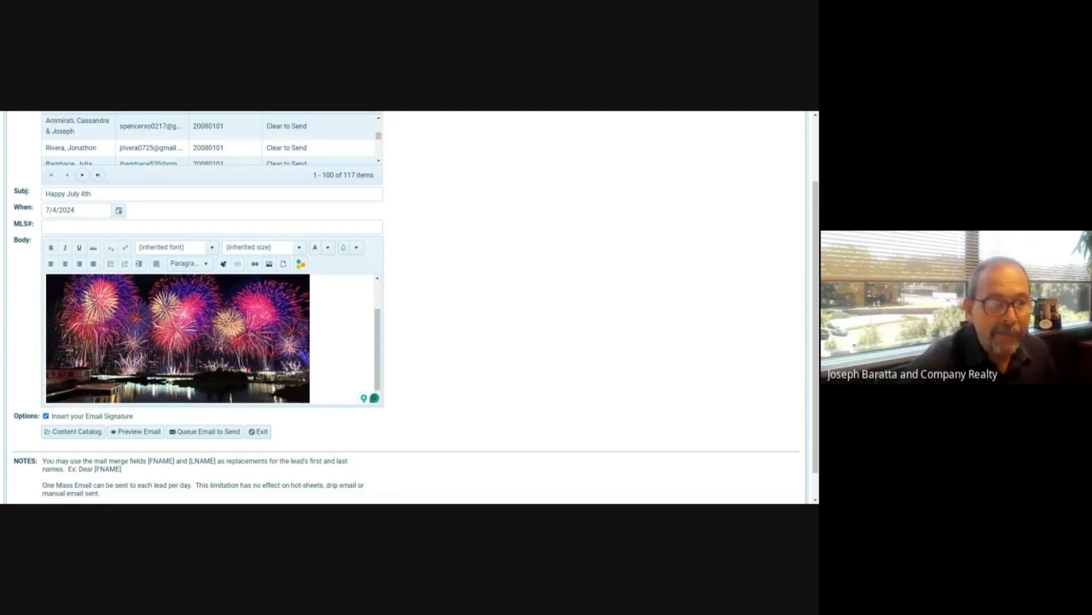
{"action": "scroll", "coordinate": [209, 340], "scroll_direction": "up", "scroll_amount": 2}
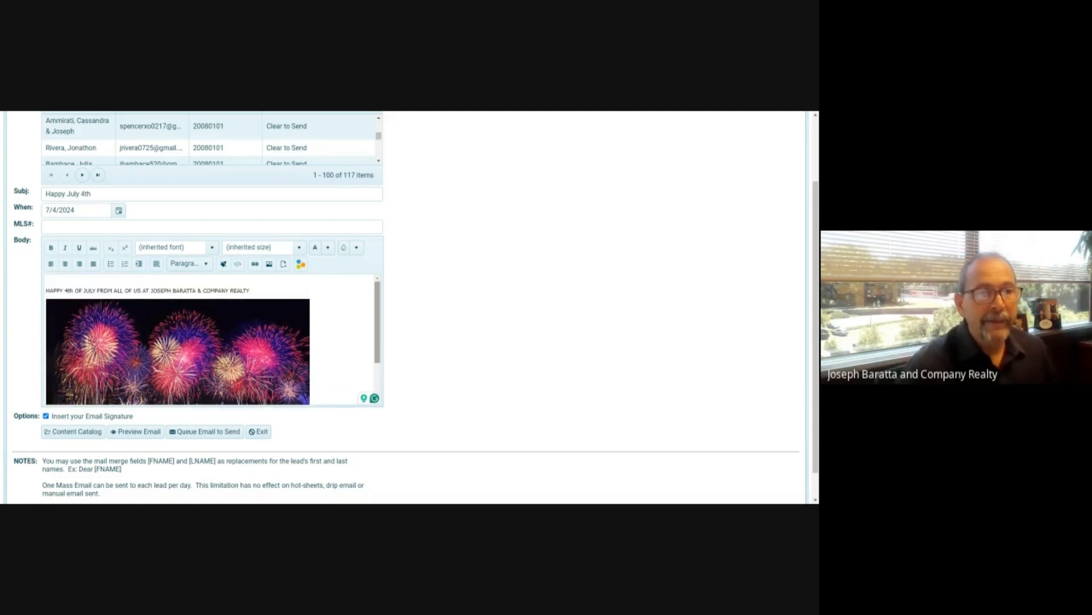
{"action": "left_click", "coordinate": [136, 432]}
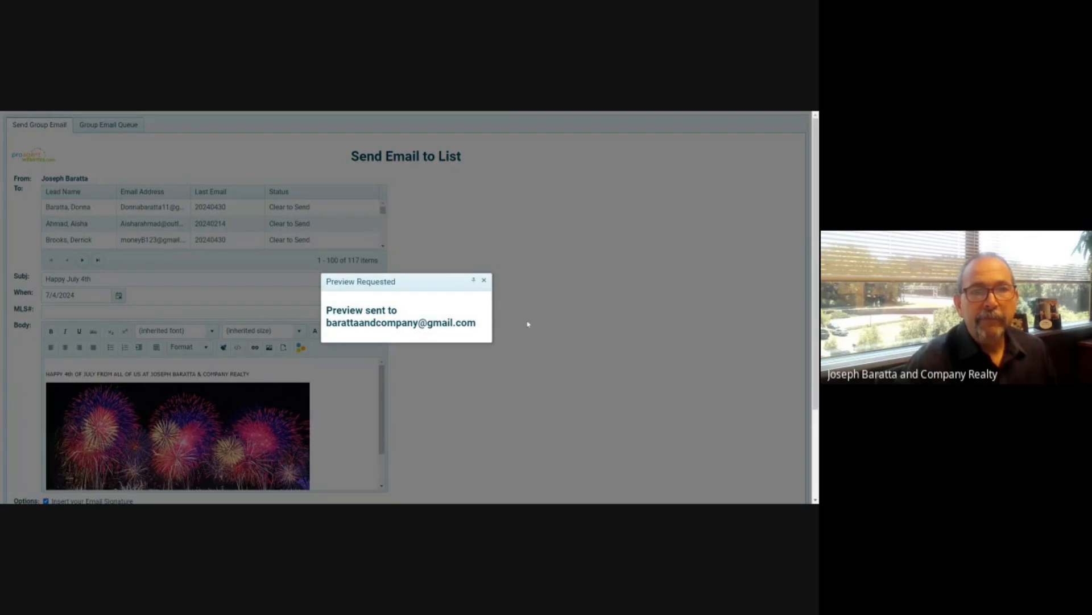
{"action": "left_click", "coordinate": [483, 281]}
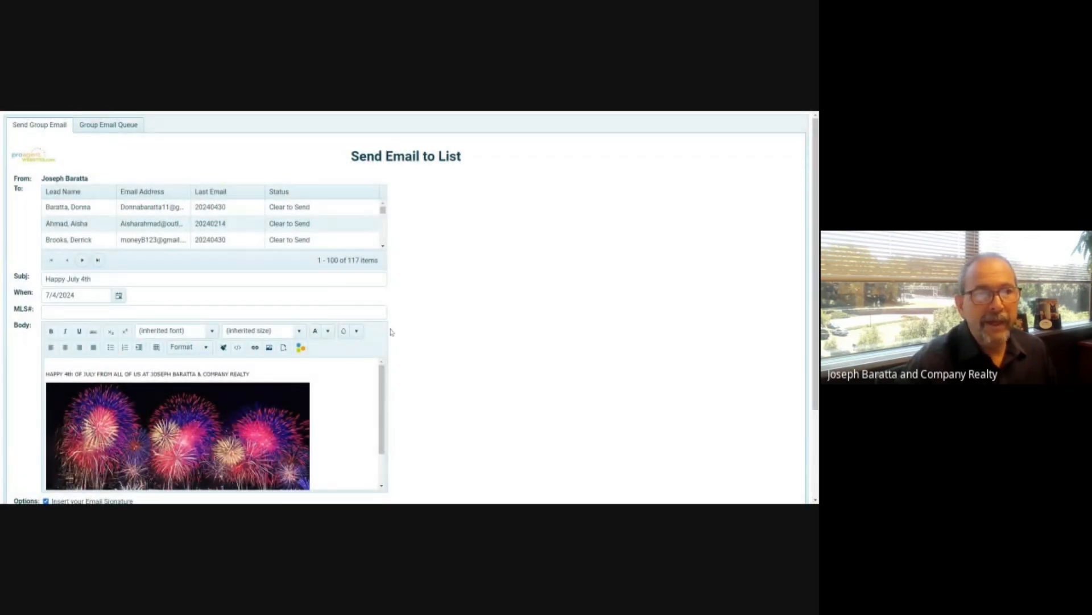
{"action": "scroll", "coordinate": [177, 341], "scroll_direction": "down", "scroll_amount": 5}
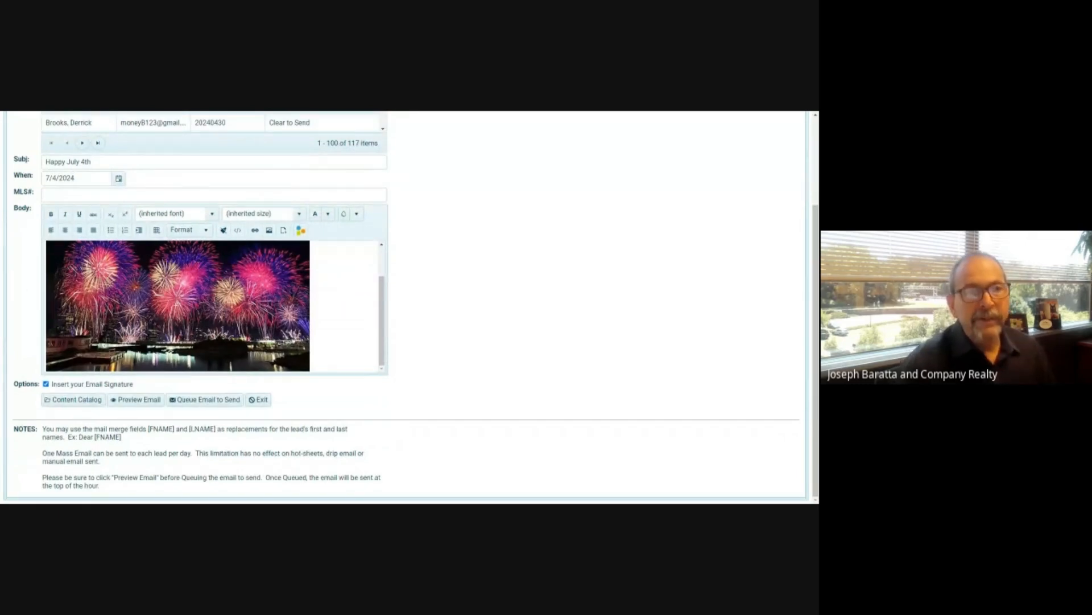
{"action": "left_click", "coordinate": [202, 400]}
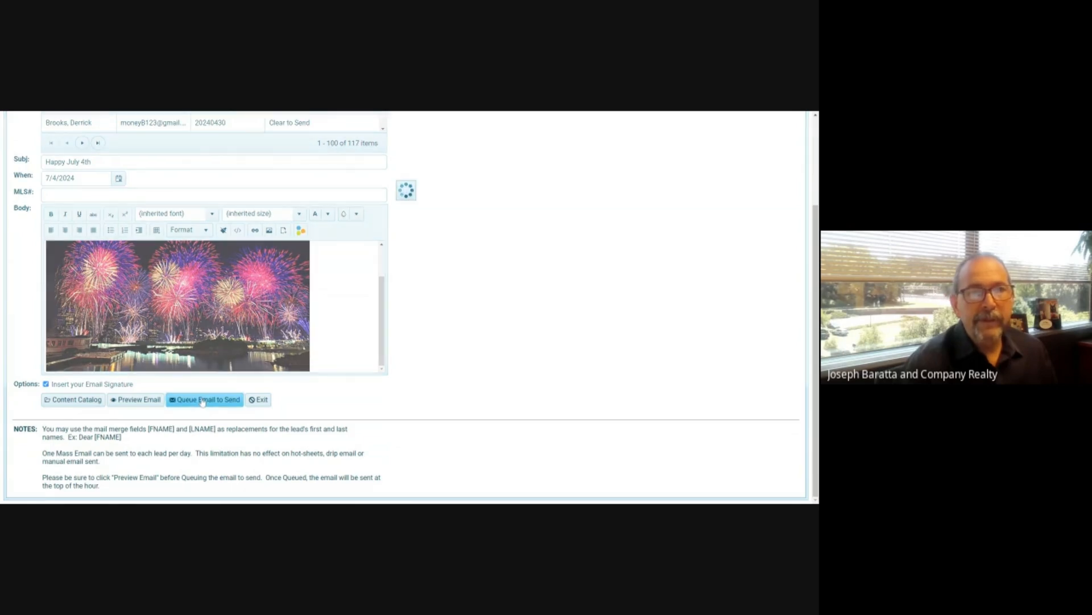
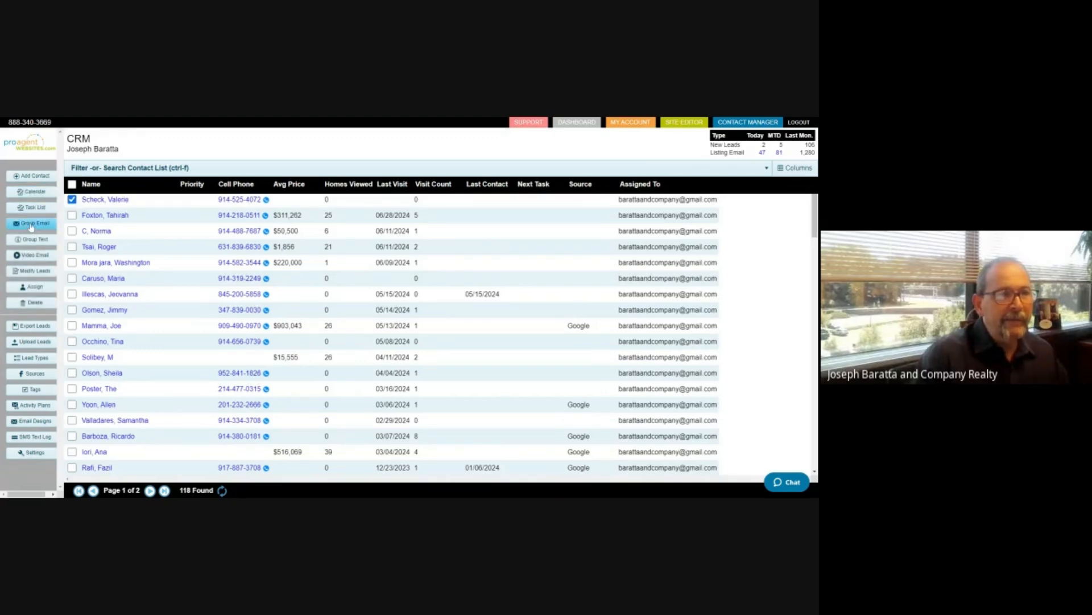
Start a group email to the single ticked contact and check its recipient list
{"action": "left_click", "coordinate": [31, 224]}
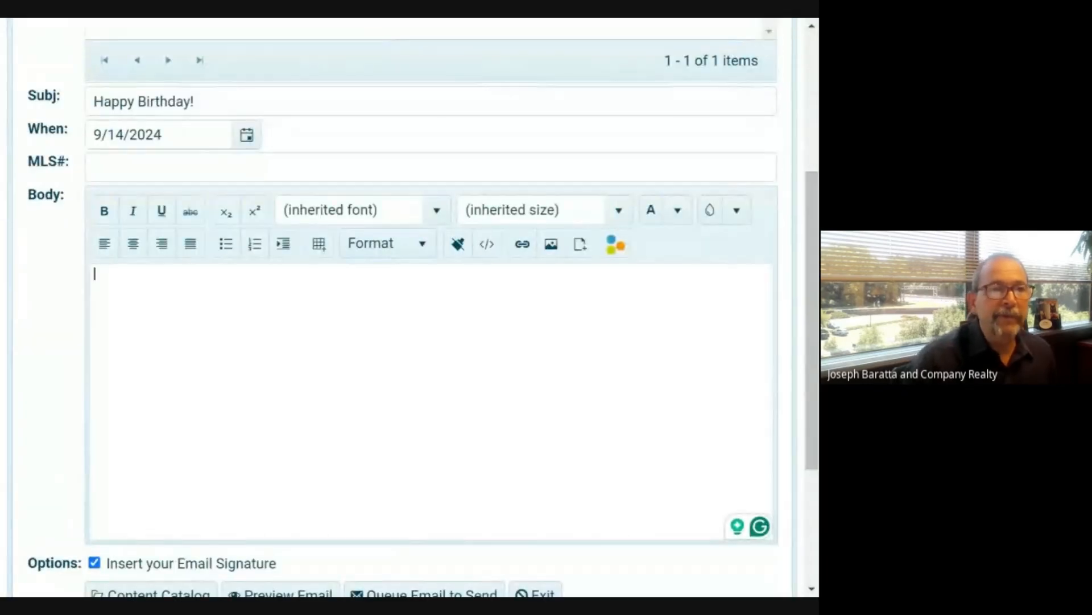
{"action": "scroll", "coordinate": [414, 327], "scroll_direction": "up", "scroll_amount": 5}
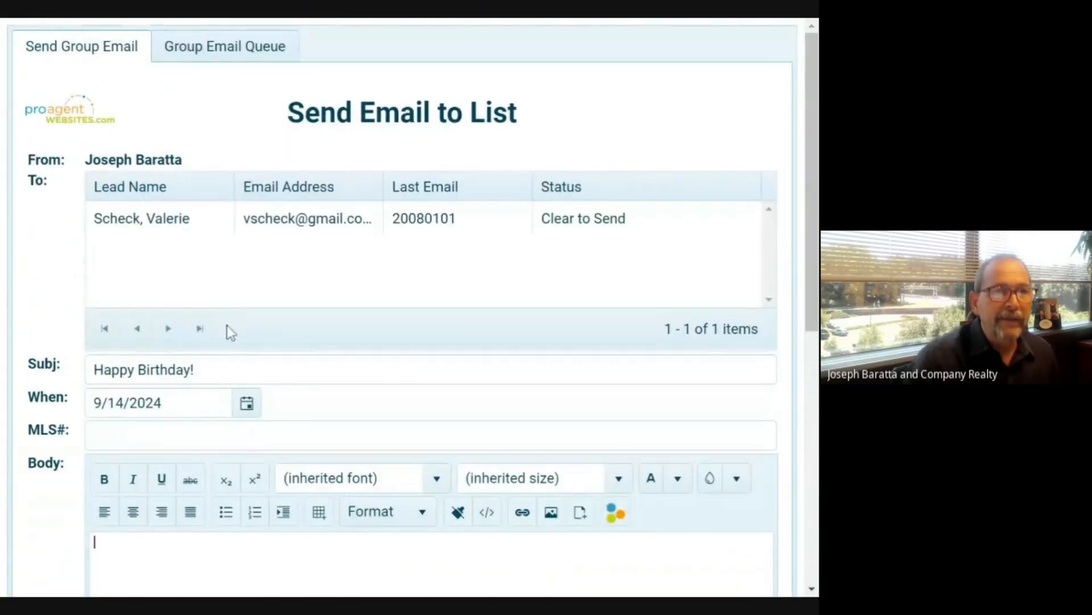
{"action": "scroll", "coordinate": [223, 285], "scroll_direction": "down", "scroll_amount": 3}
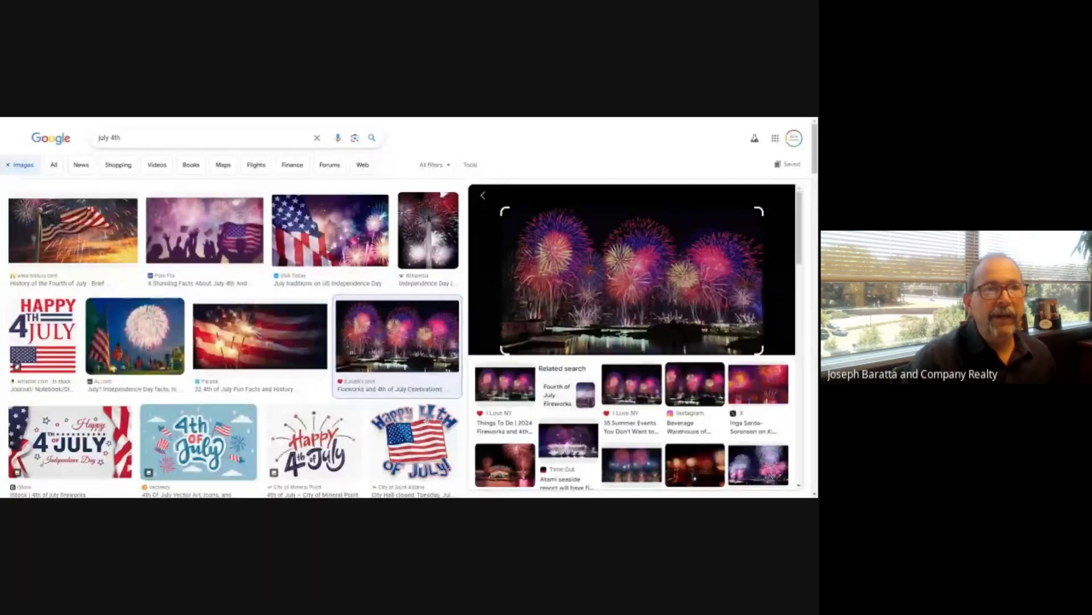
Switch to the Google Images tab and search for "happy birthday"
{"action": "key", "text": "ctrl+a"}
{"action": "type", "text": "ha"}
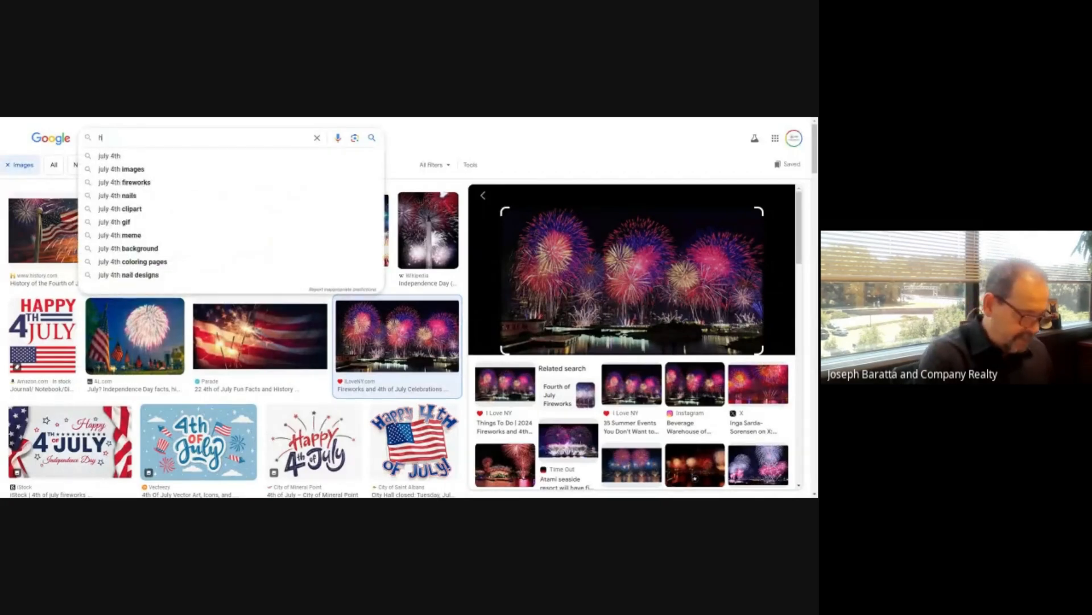
{"action": "type", "text": "ppy bir"}
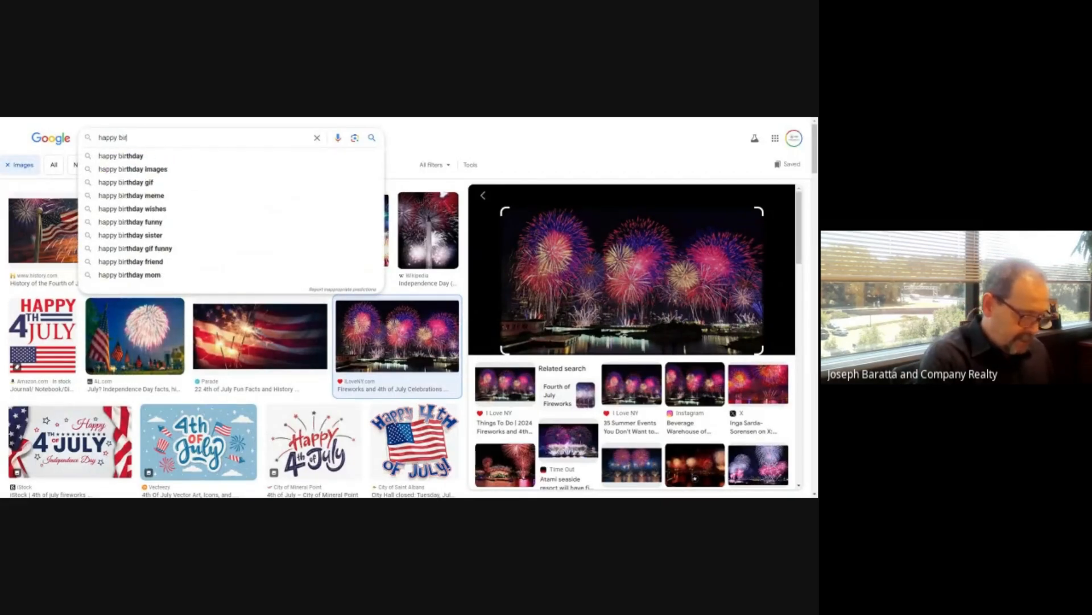
{"action": "type", "text": "thday"}
{"action": "key", "text": "Return"}
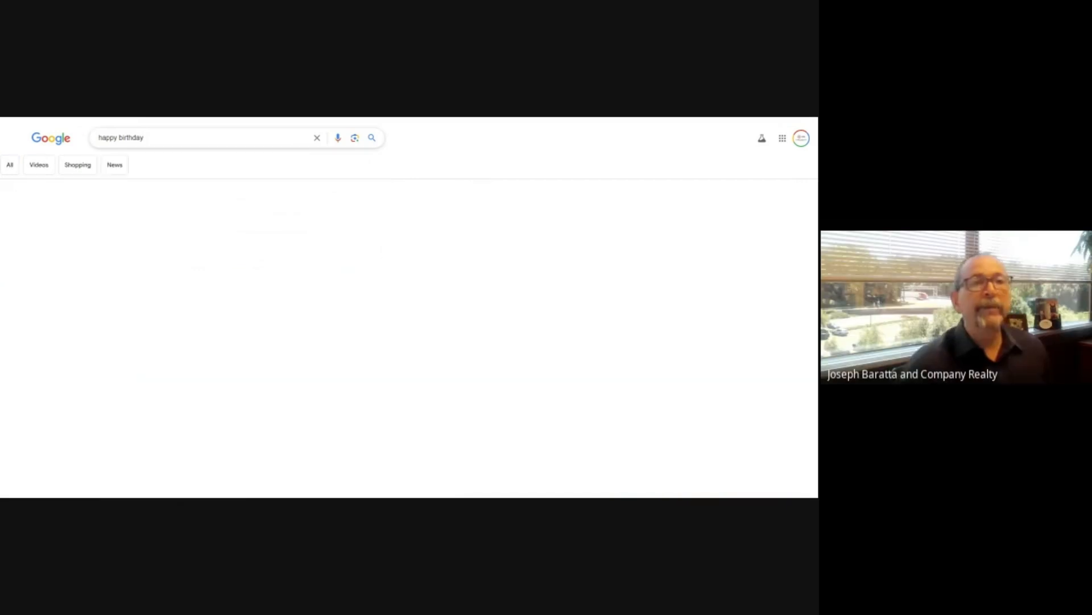
Preview Parade's birthday cake picture from the image results and return to the birthday email
{"action": "scroll", "coordinate": [87, 142], "scroll_direction": "down", "scroll_amount": 3}
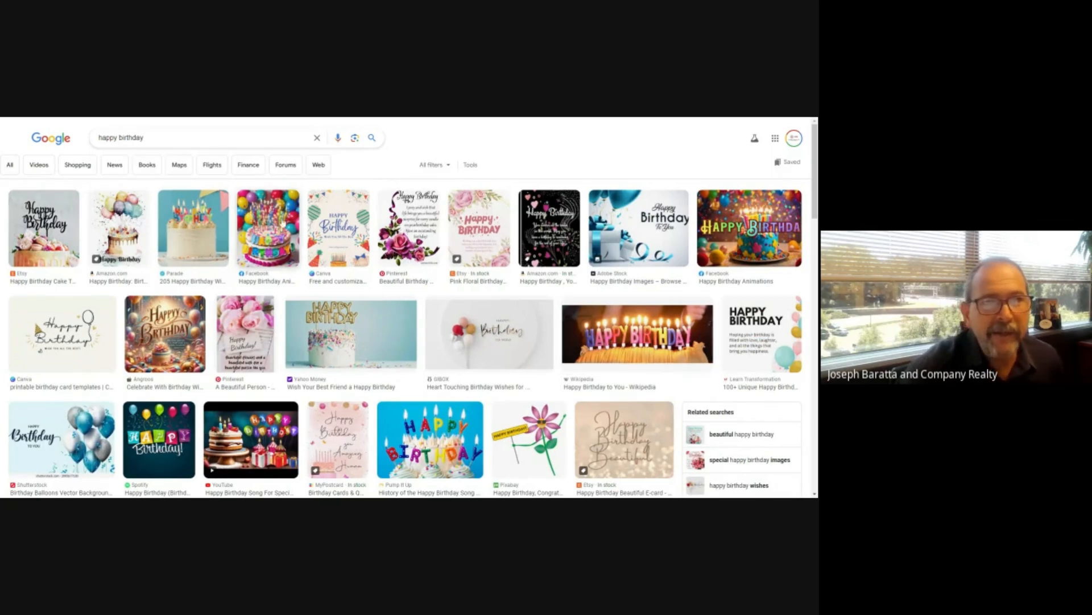
{"action": "left_click", "coordinate": [188, 224]}
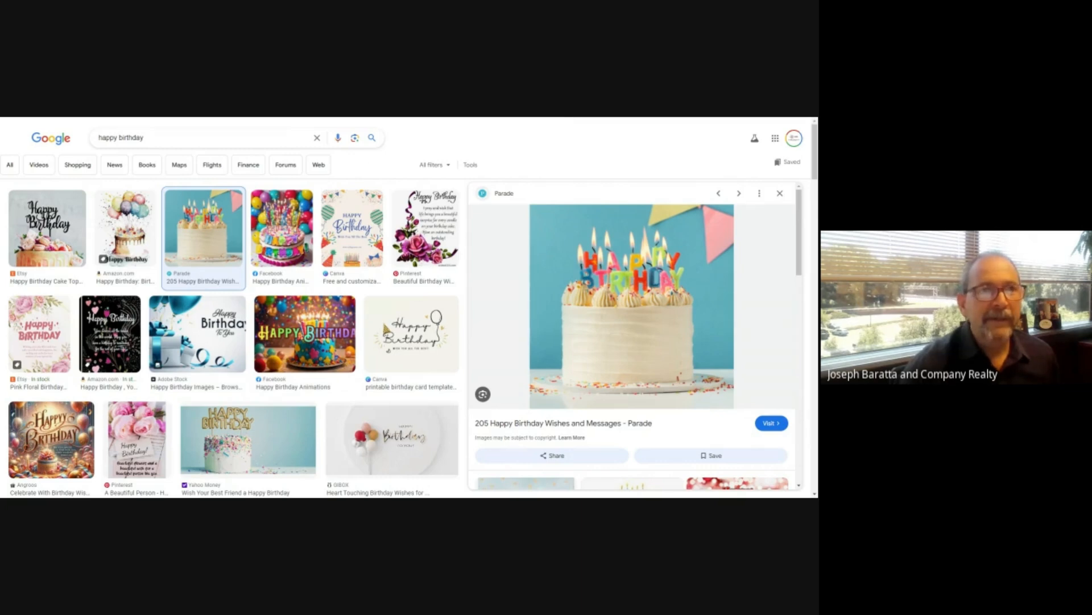
{"action": "key", "text": "alt+Tab"}
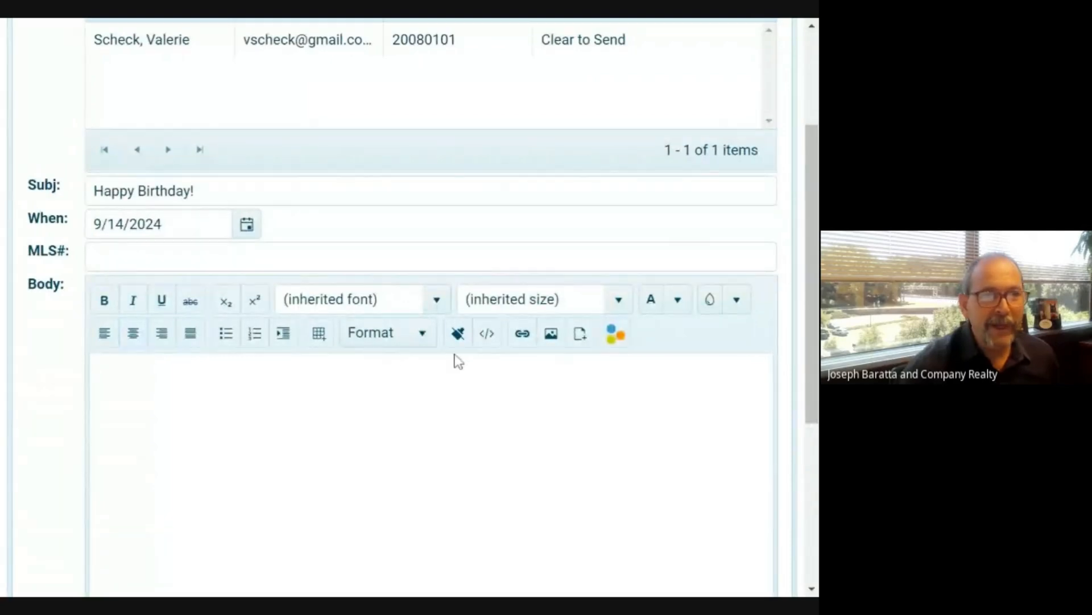
Insert the stored birthday cake picture happy-birthday-wishes-messages.jpg from the image library into the email body
{"action": "left_click", "coordinate": [552, 340]}
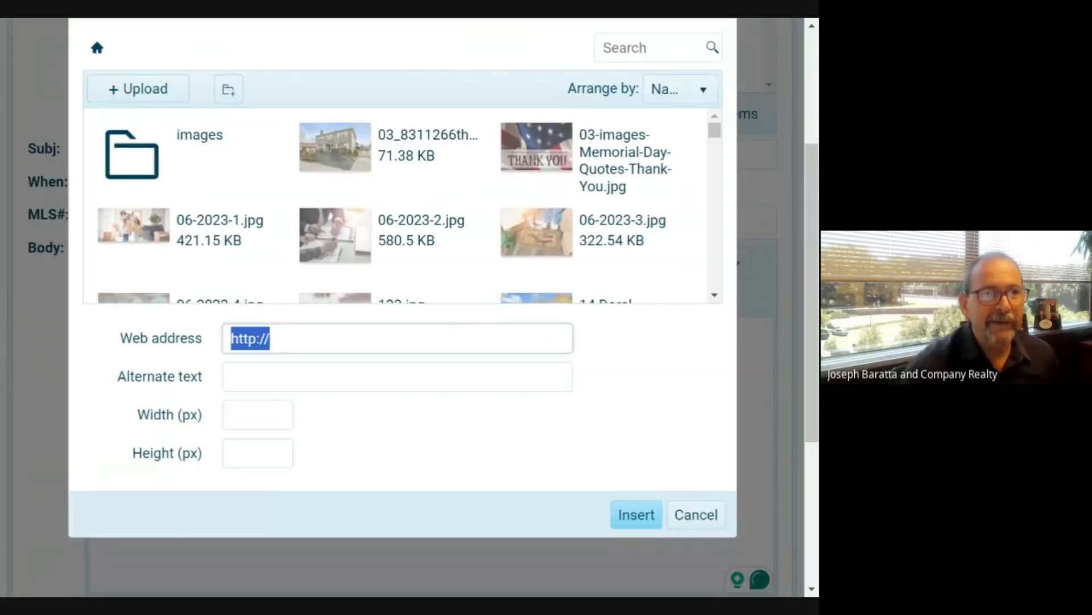
{"action": "left_click", "coordinate": [145, 96]}
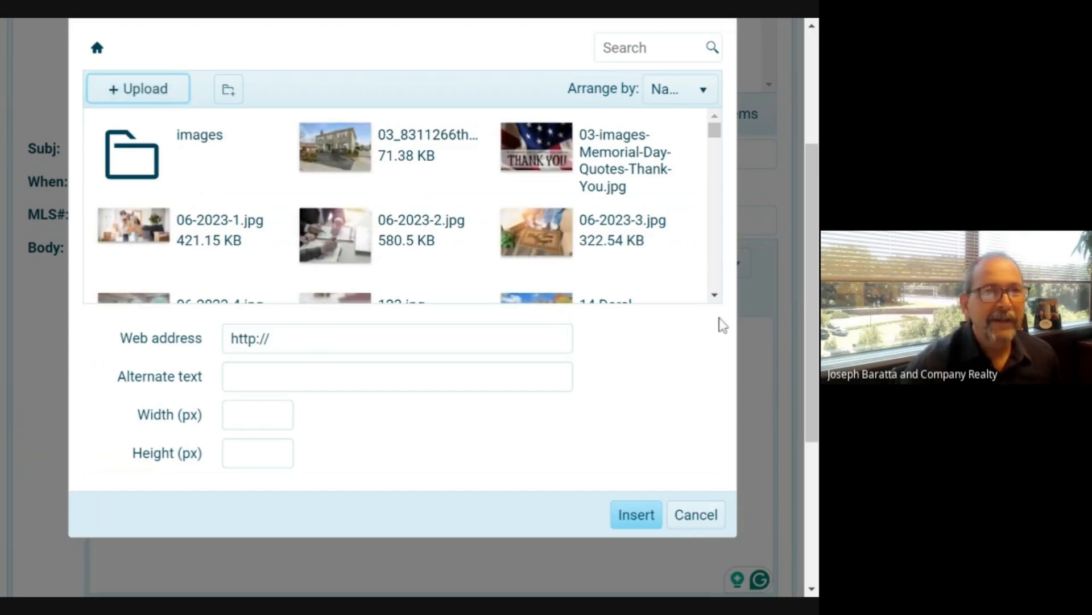
{"action": "scroll", "coordinate": [715, 297], "scroll_direction": "down", "scroll_amount": 4}
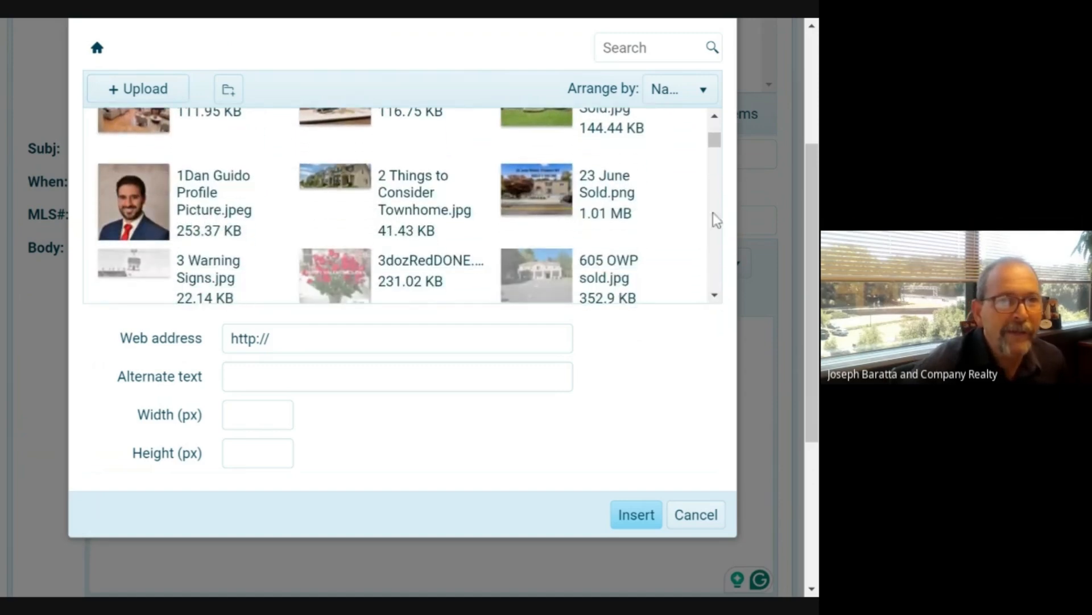
{"action": "scroll", "coordinate": [719, 296], "scroll_direction": "down", "scroll_amount": 1}
{"action": "scroll", "coordinate": [718, 301], "scroll_direction": "down", "scroll_amount": 3}
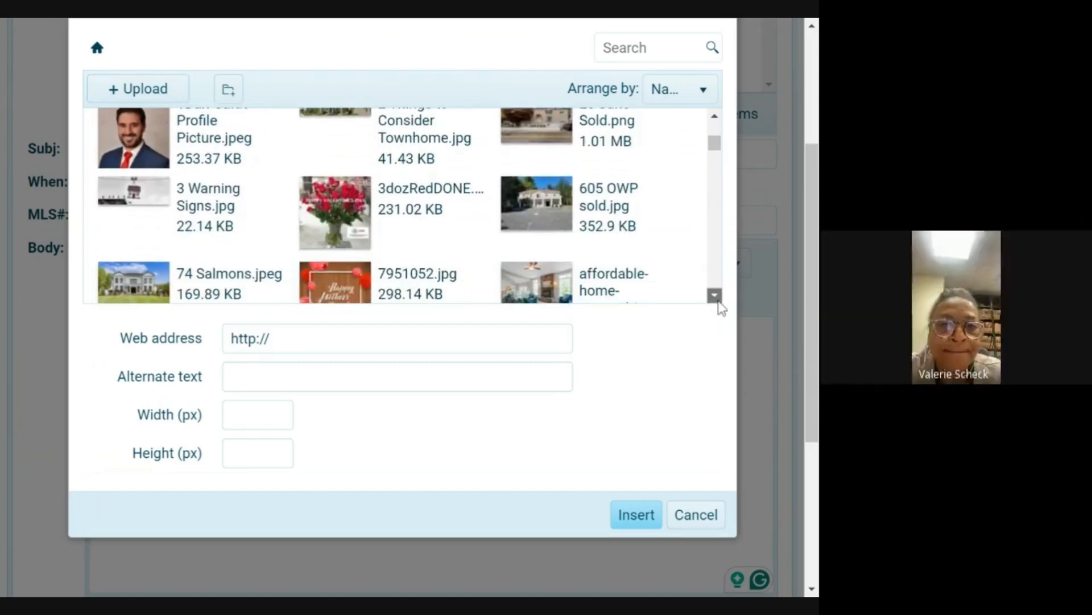
{"action": "scroll", "coordinate": [721, 308], "scroll_direction": "down", "scroll_amount": 4}
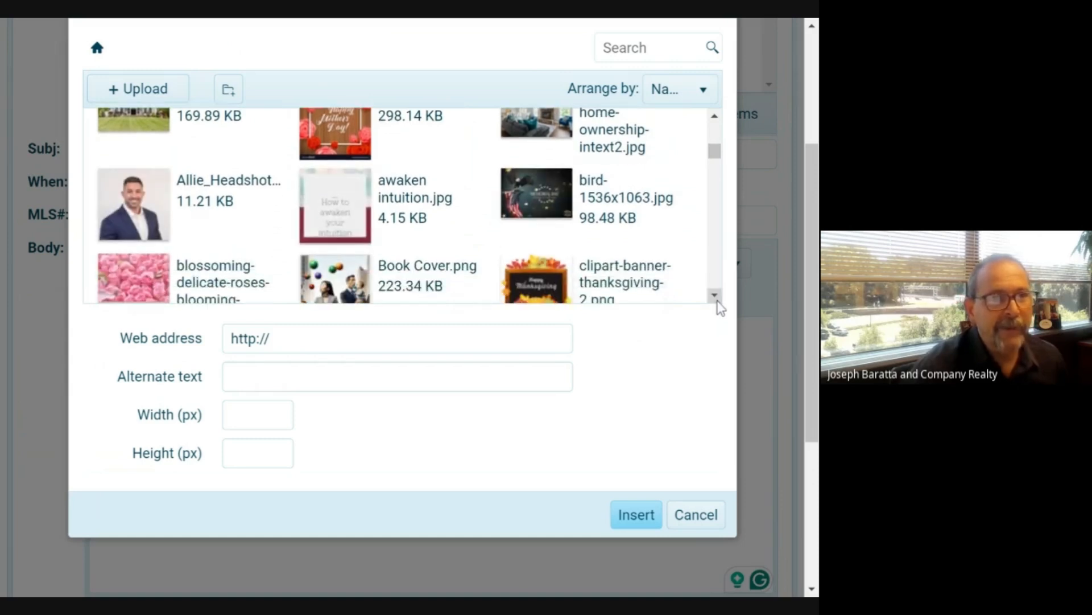
{"action": "scroll", "coordinate": [719, 307], "scroll_direction": "down", "scroll_amount": 4}
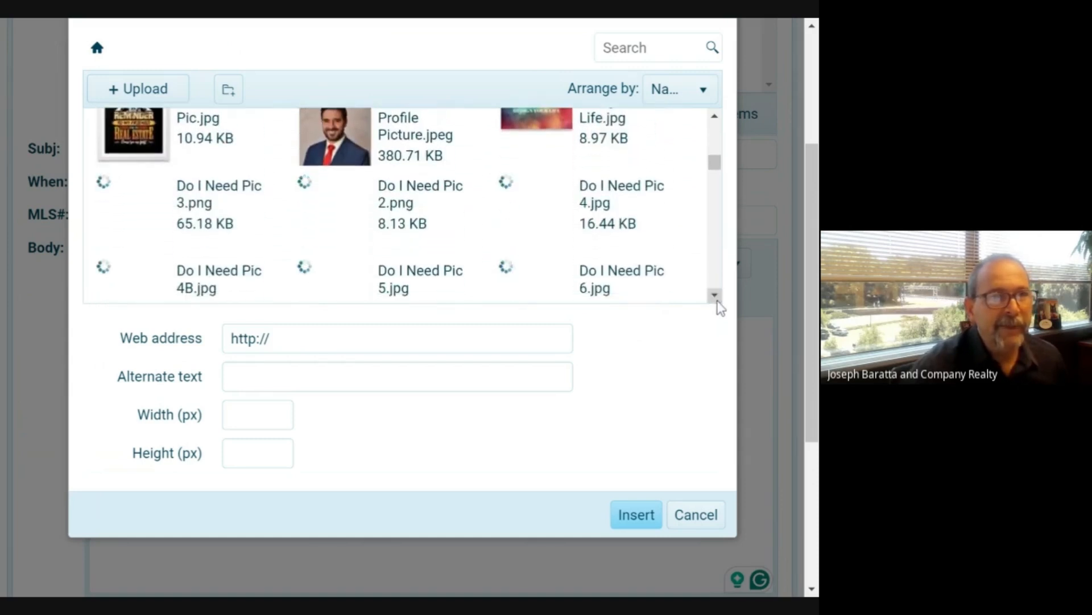
{"action": "scroll", "coordinate": [720, 307], "scroll_direction": "down", "scroll_amount": 3}
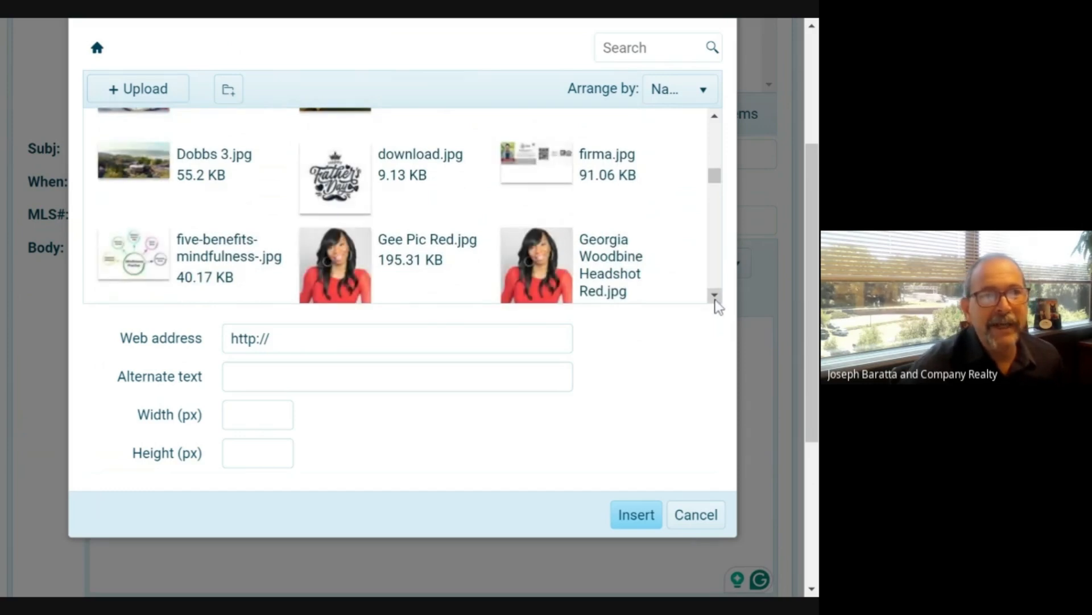
{"action": "scroll", "coordinate": [719, 307], "scroll_direction": "down", "scroll_amount": 2}
{"action": "scroll", "coordinate": [719, 307], "scroll_direction": "down", "scroll_amount": 1}
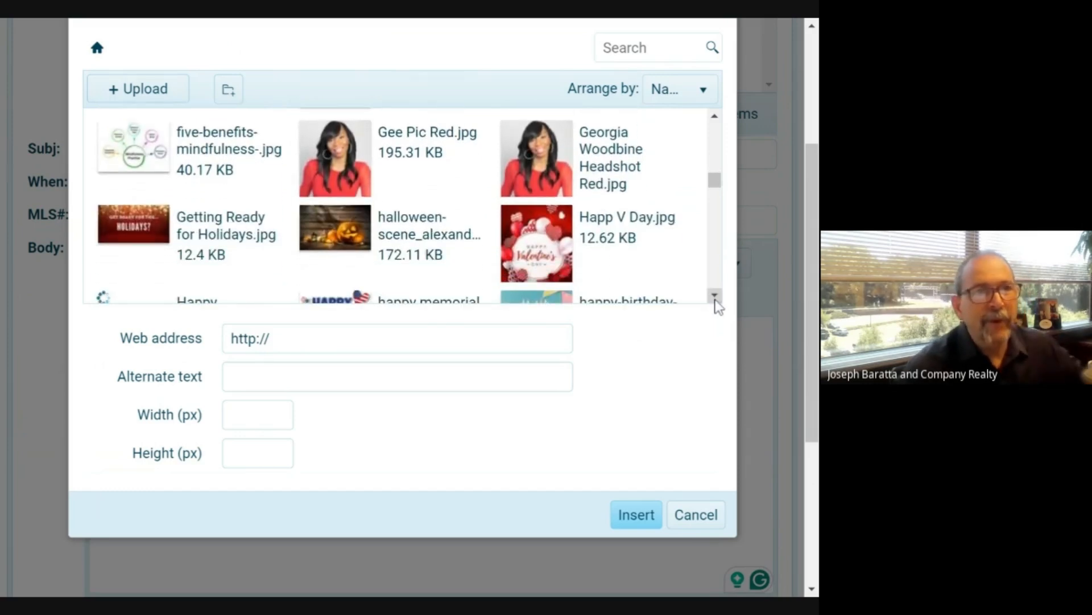
{"action": "scroll", "coordinate": [717, 301], "scroll_direction": "down", "scroll_amount": 2}
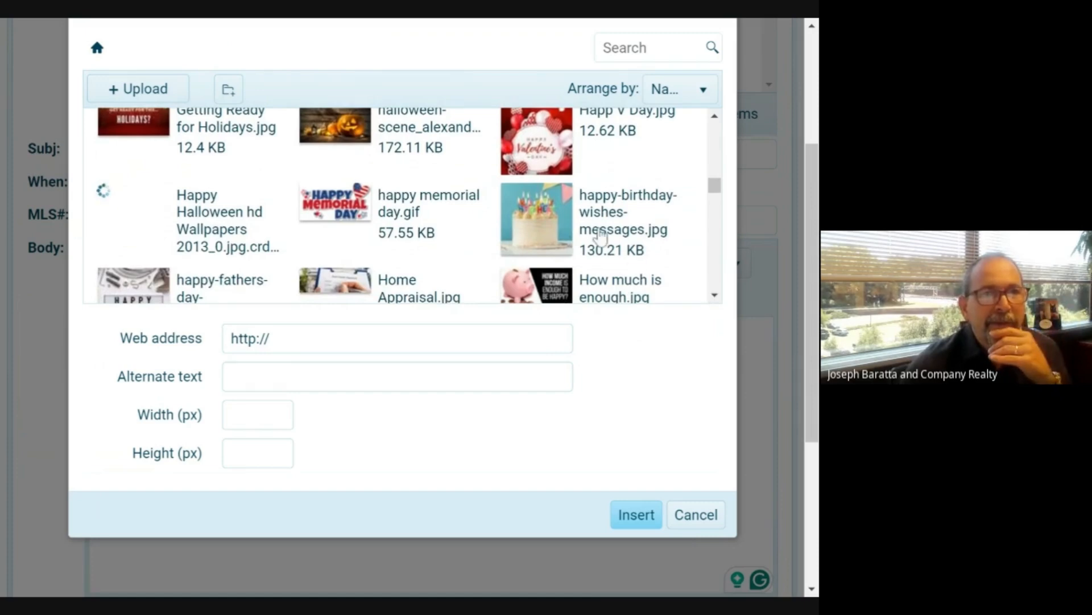
{"action": "left_click", "coordinate": [601, 235]}
{"action": "left_click", "coordinate": [633, 526]}
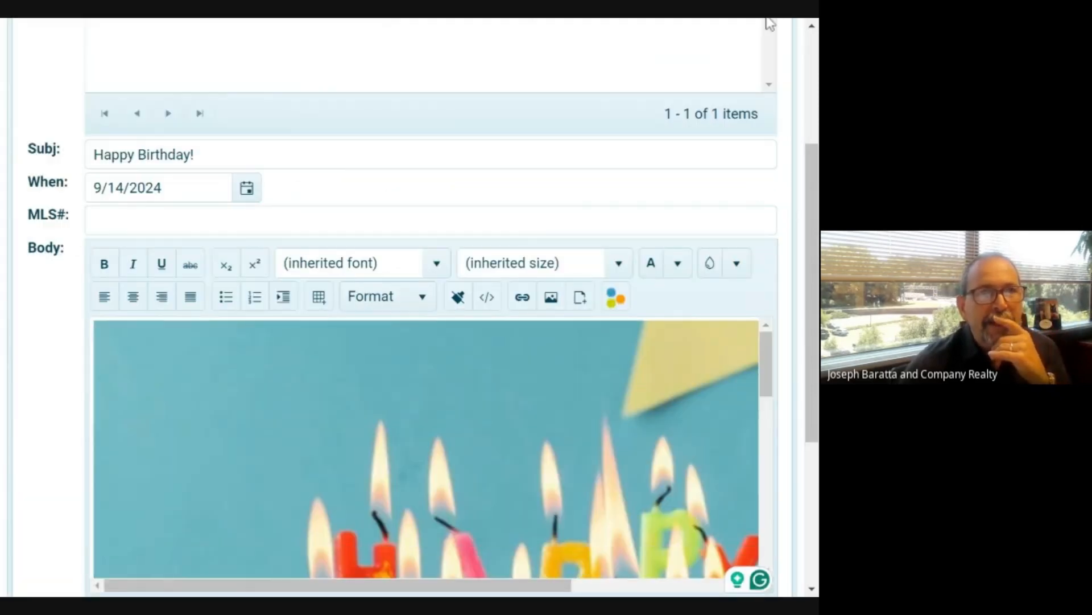
Above the picture, greet the contact by first name, add "Wishing yo a very happy birthday!" and queue the email to send
{"action": "left_click", "coordinate": [769, 22]}
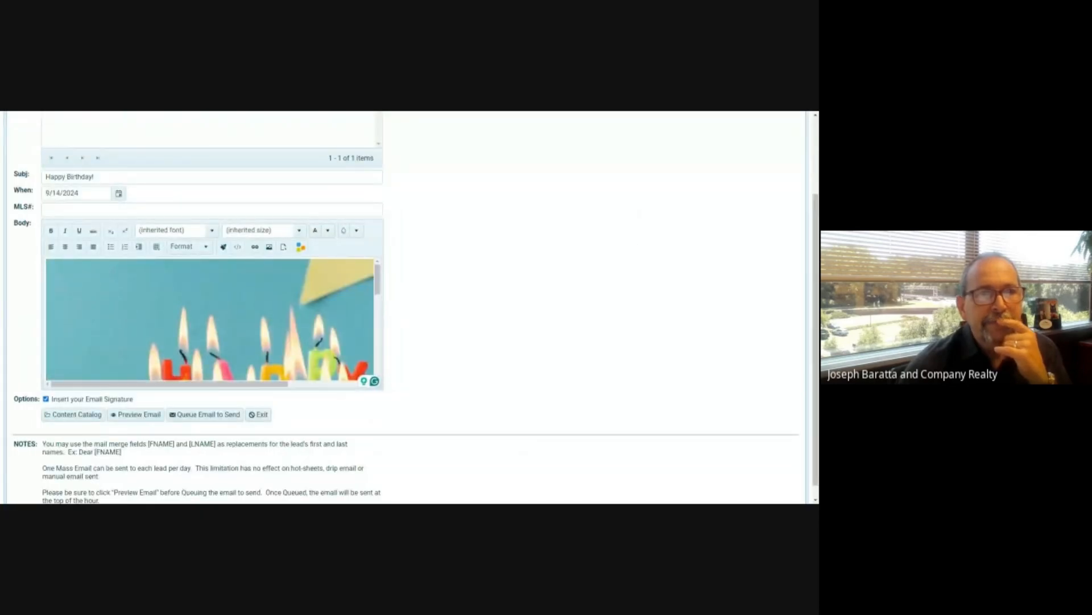
{"action": "scroll", "coordinate": [210, 319], "scroll_direction": "down", "scroll_amount": 10}
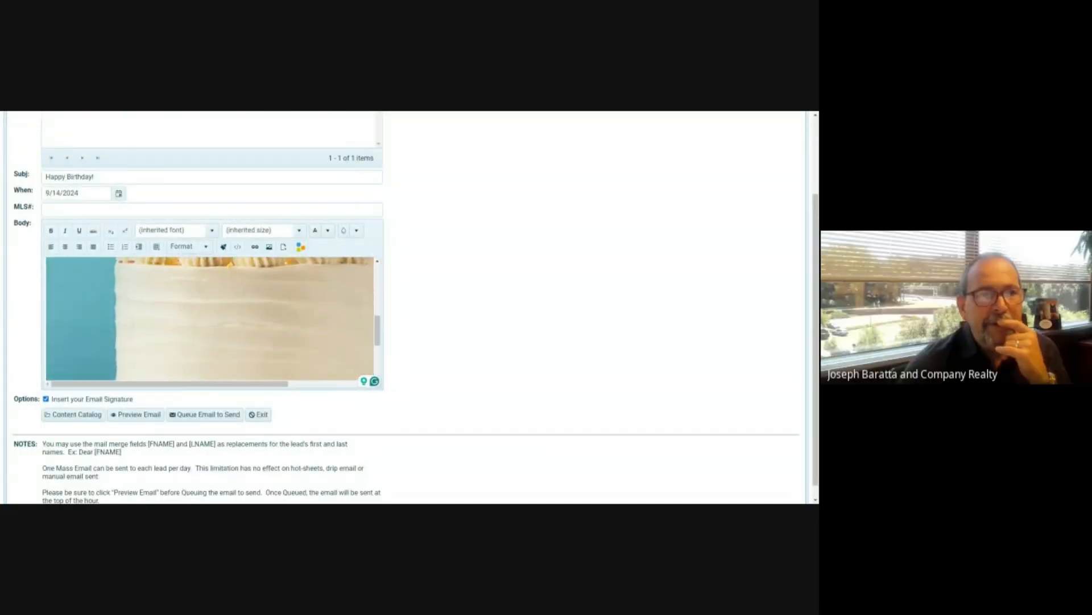
{"action": "scroll", "coordinate": [210, 319], "scroll_direction": "up", "scroll_amount": 10}
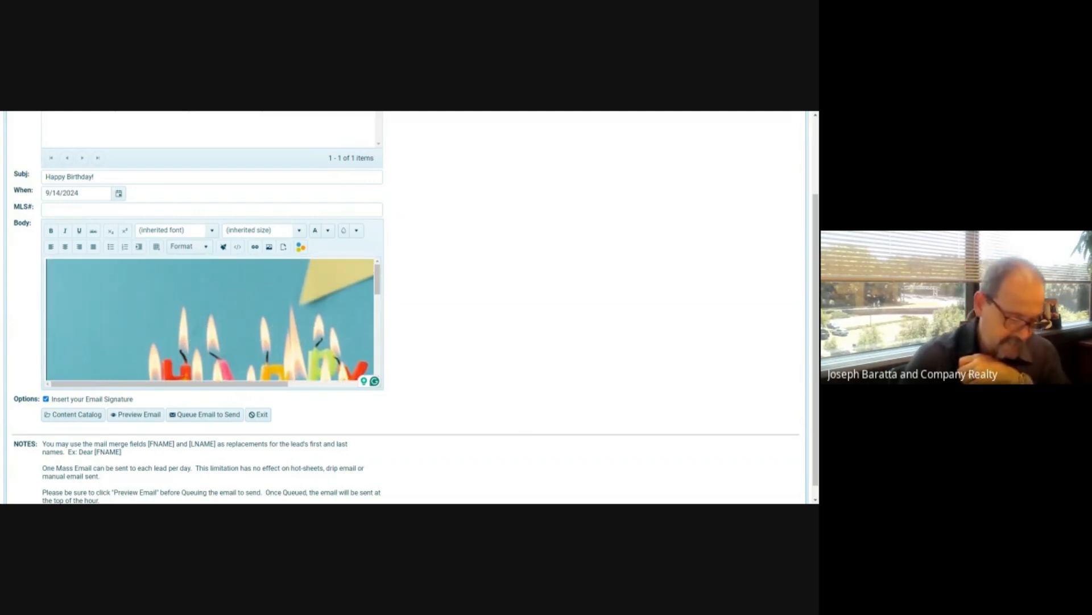
{"action": "key", "text": "Return"}
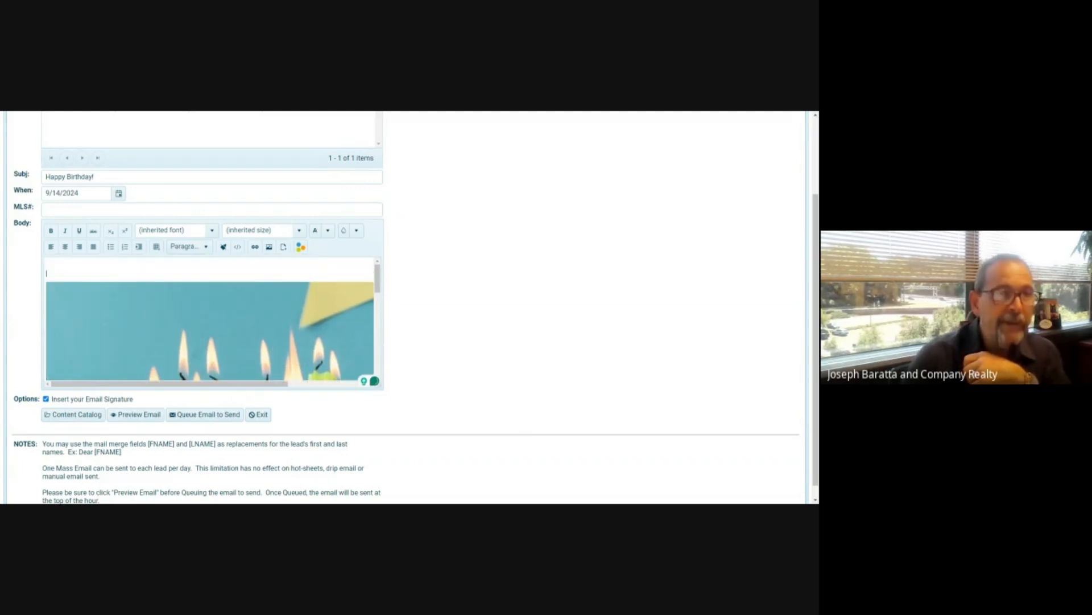
{"action": "type", "text": "H"}
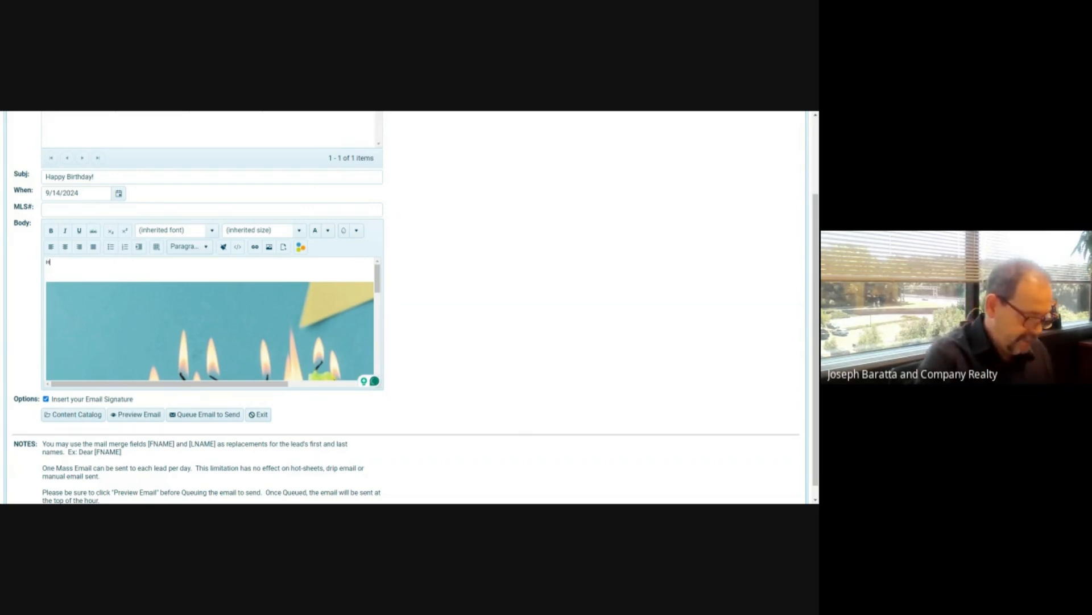
{"action": "type", "text": "i Valerie:"}
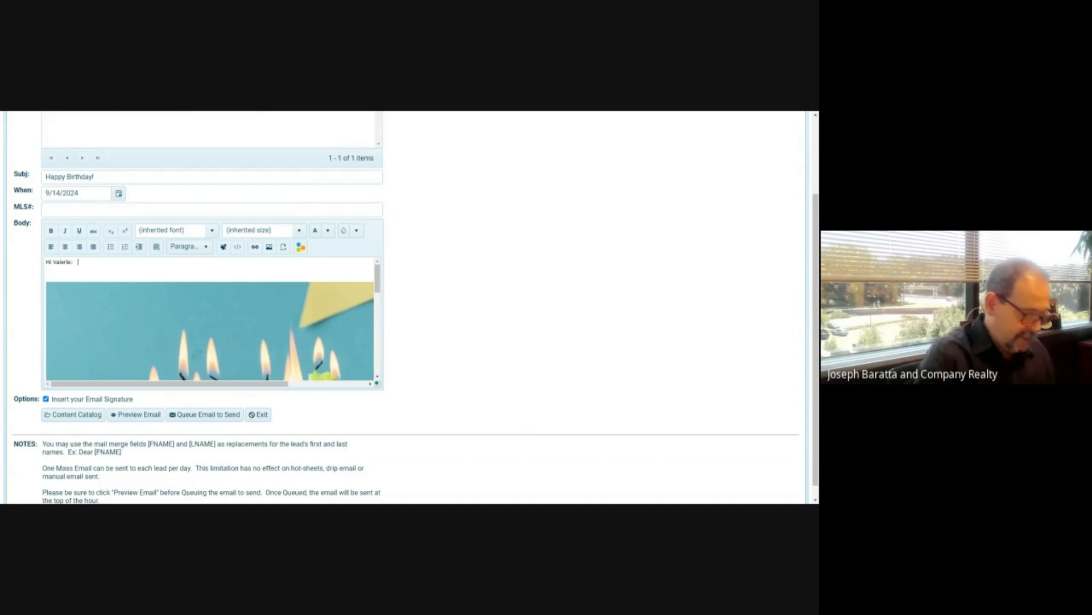
{"action": "type", "text": "  Wishing yo a ver"}
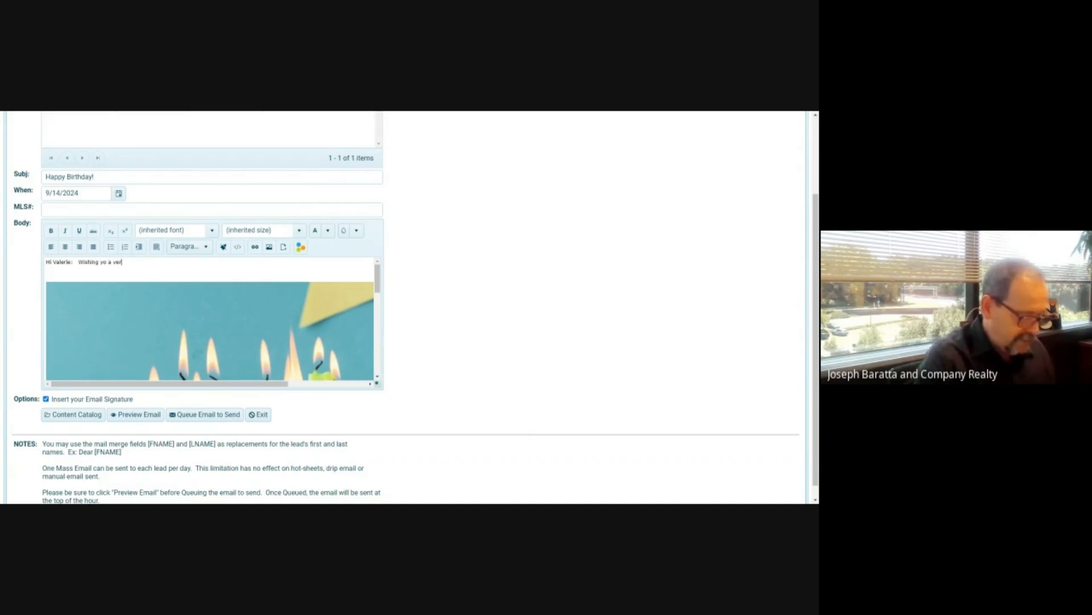
{"action": "type", "text": "y happ"}
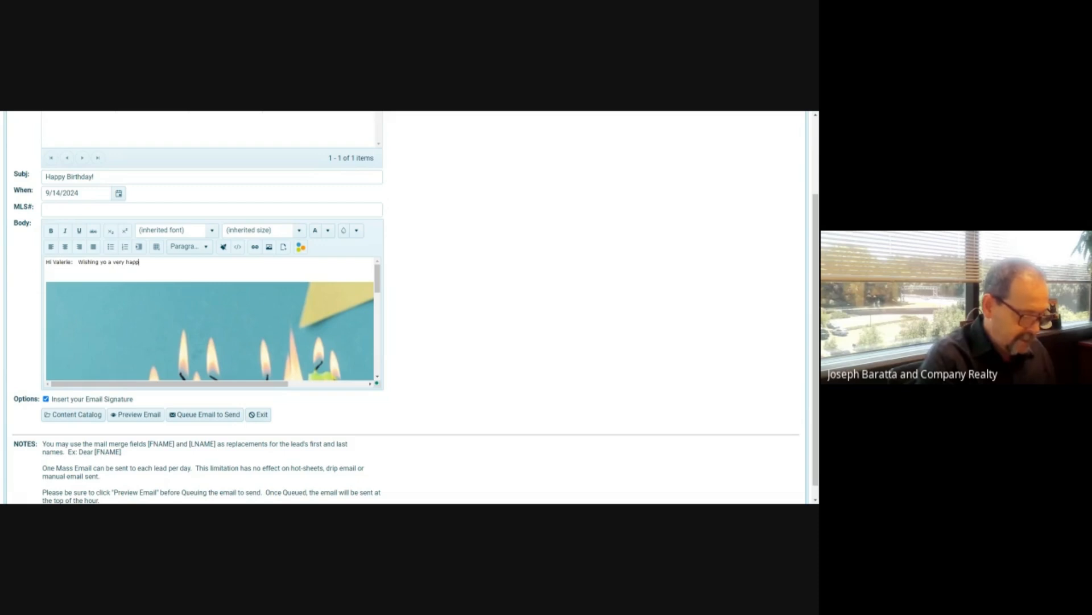
{"action": "type", "text": "y birthday"}
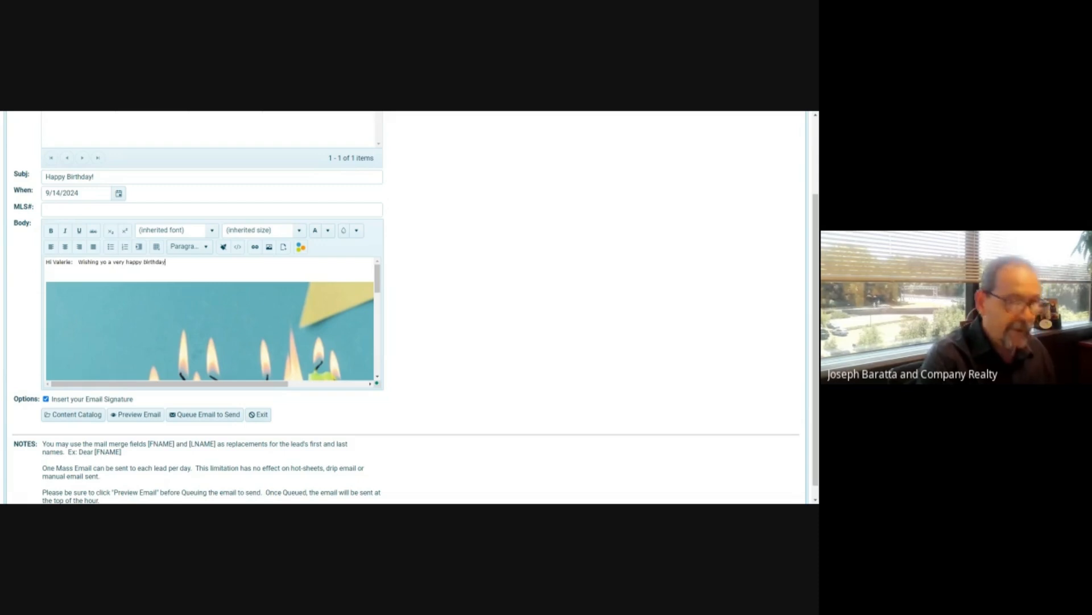
{"action": "type", "text": "!"}
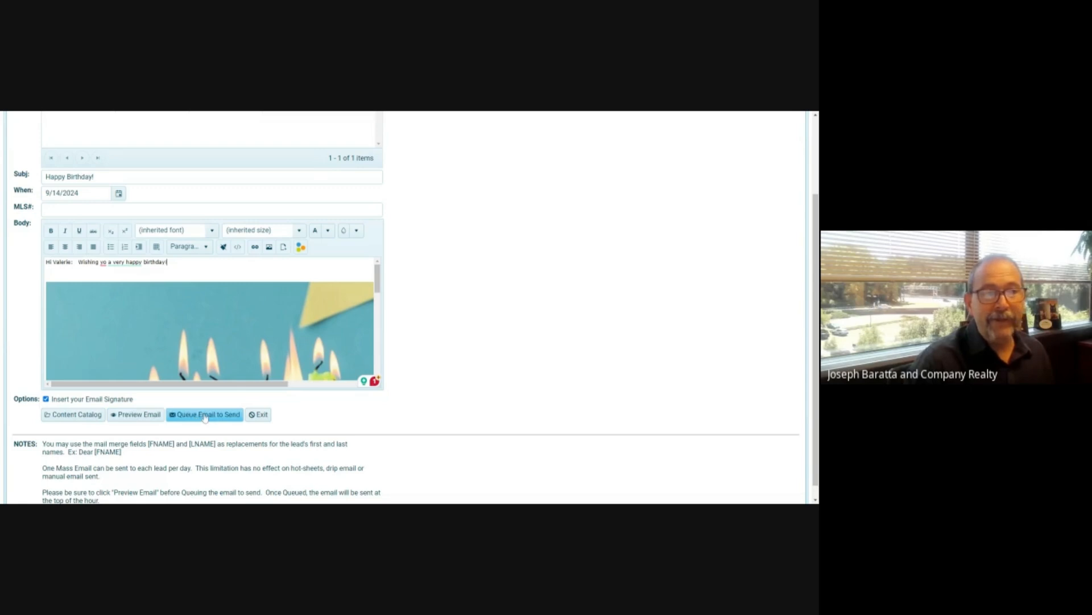
{"action": "left_click", "coordinate": [205, 417]}
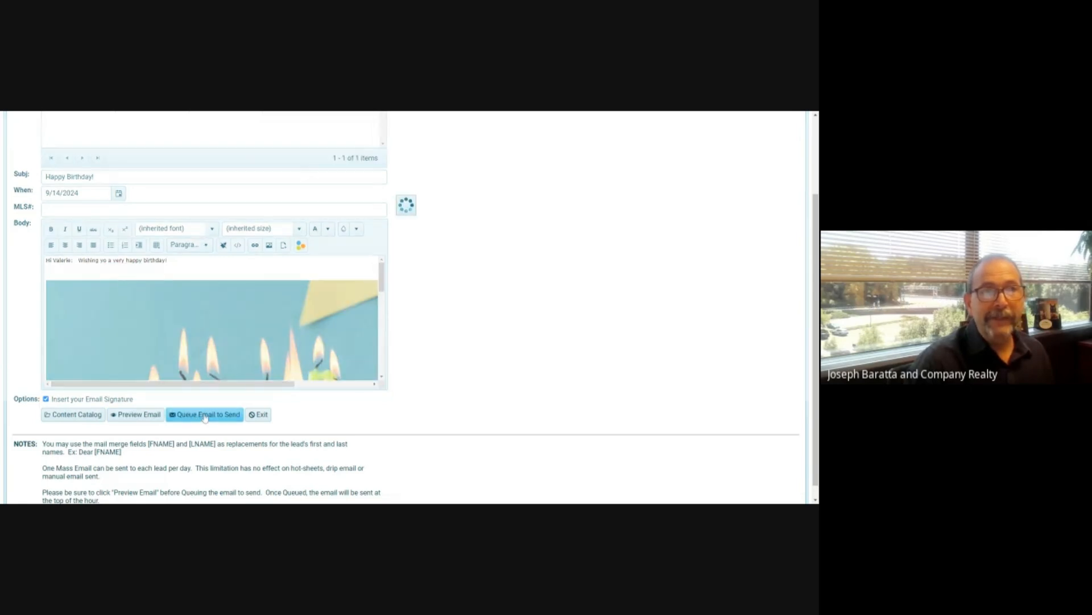